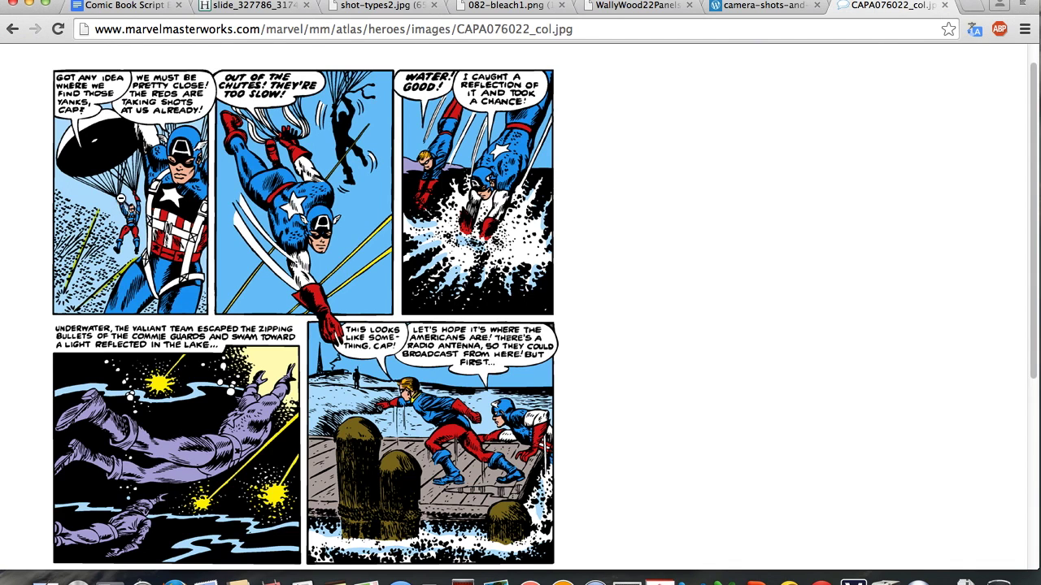
pyautogui.click(282, 7)
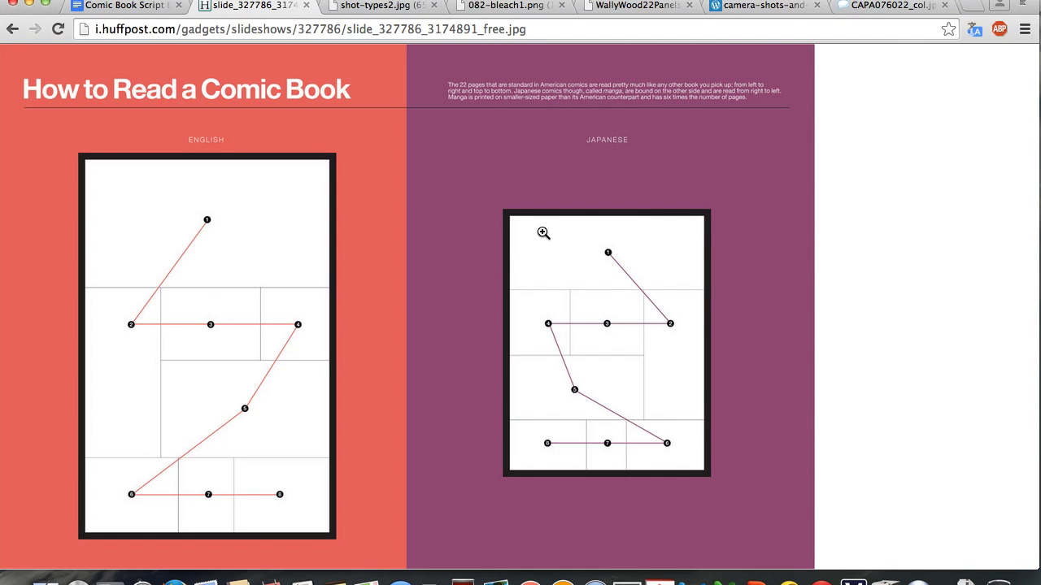
# - In Manga Studio, pick the Correct line tool and select the template's lower-left frame
pyautogui.click(852, 582)
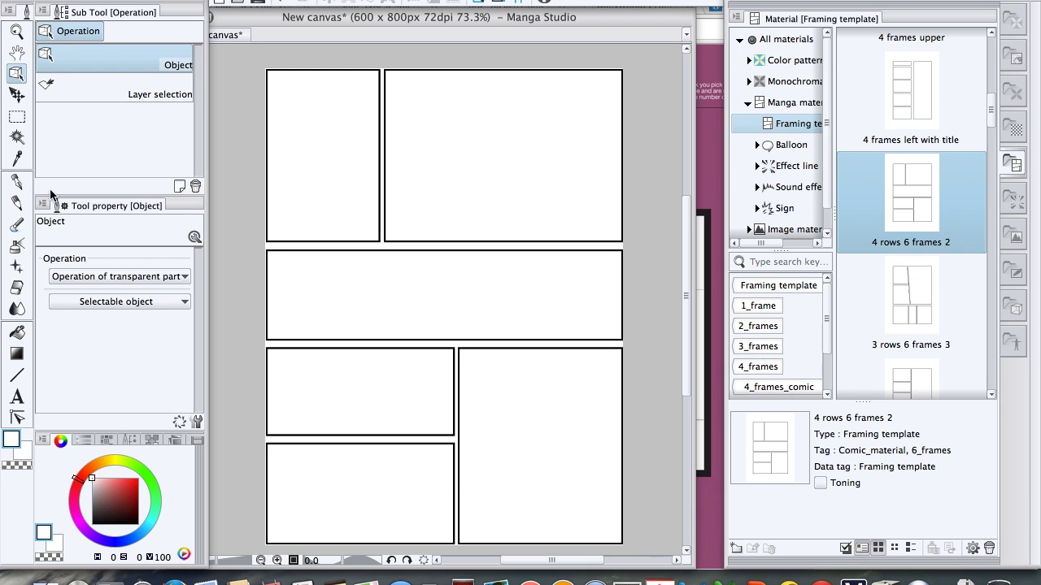
pyautogui.click(16, 417)
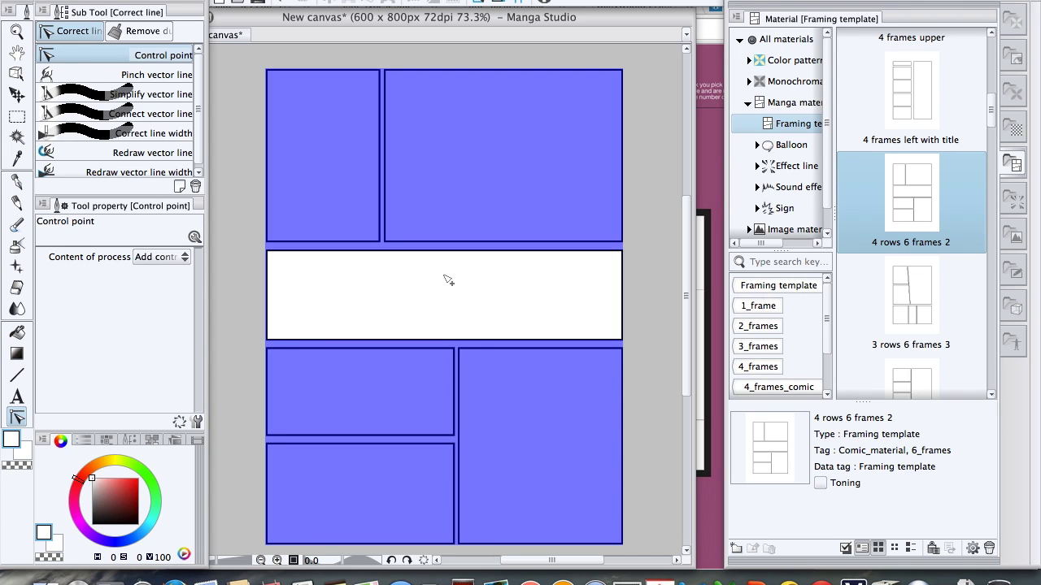
pyautogui.click(387, 384)
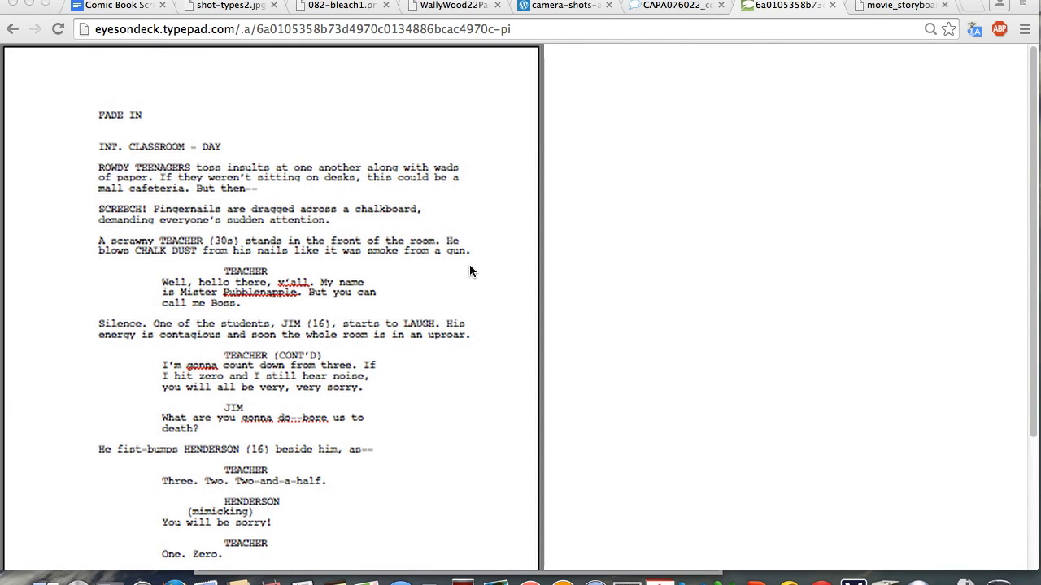
pyautogui.click(663, 4)
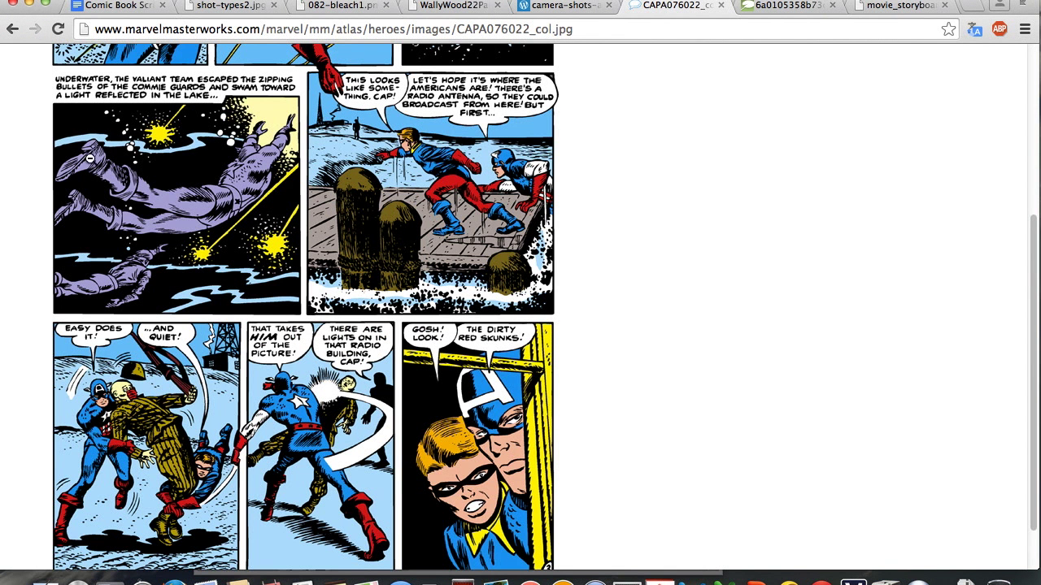
pyautogui.scroll(3, 139, 205)
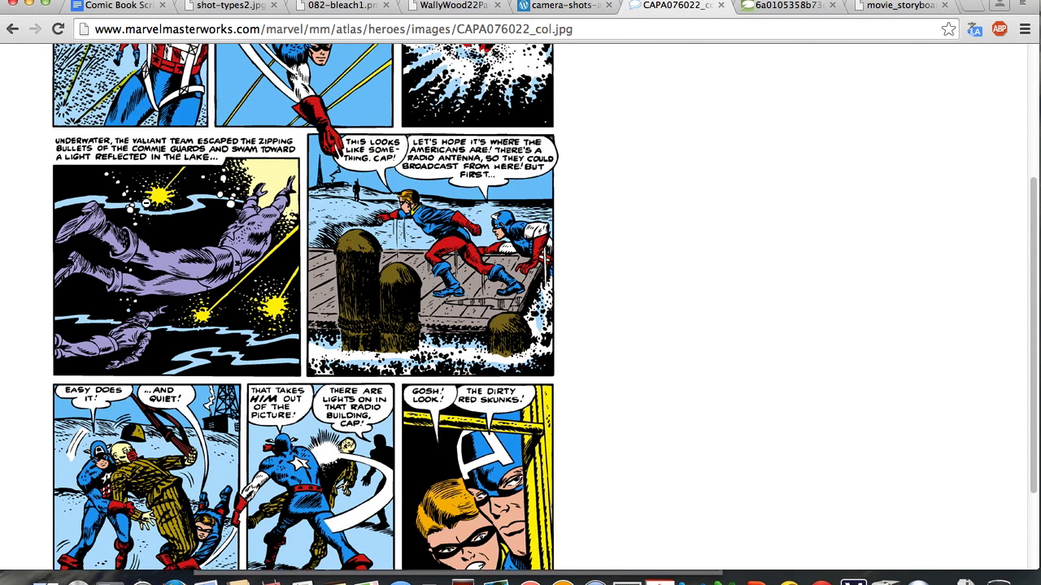
pyautogui.scroll(2, 146, 201)
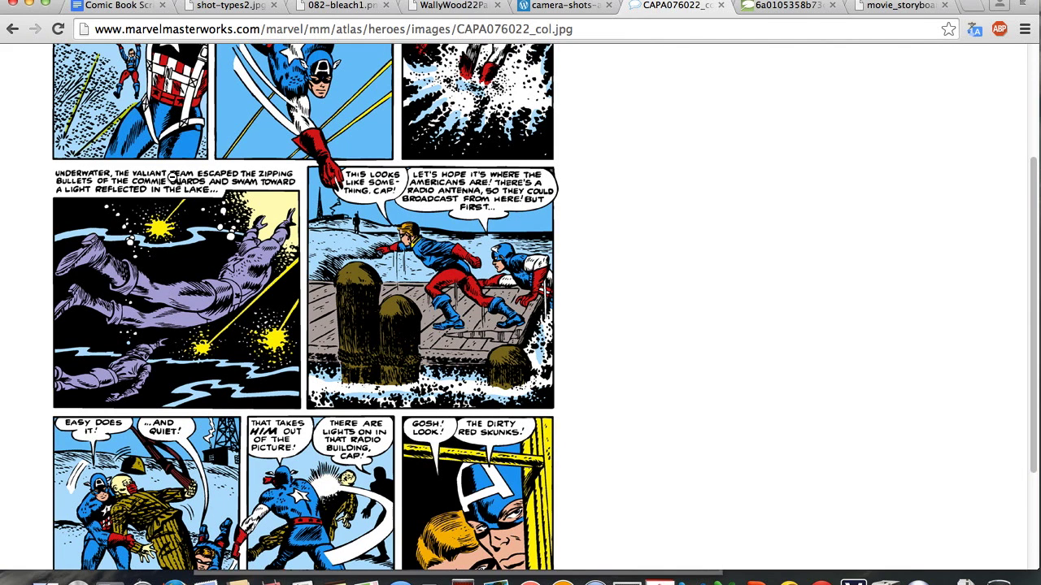
pyautogui.scroll(1, 171, 176)
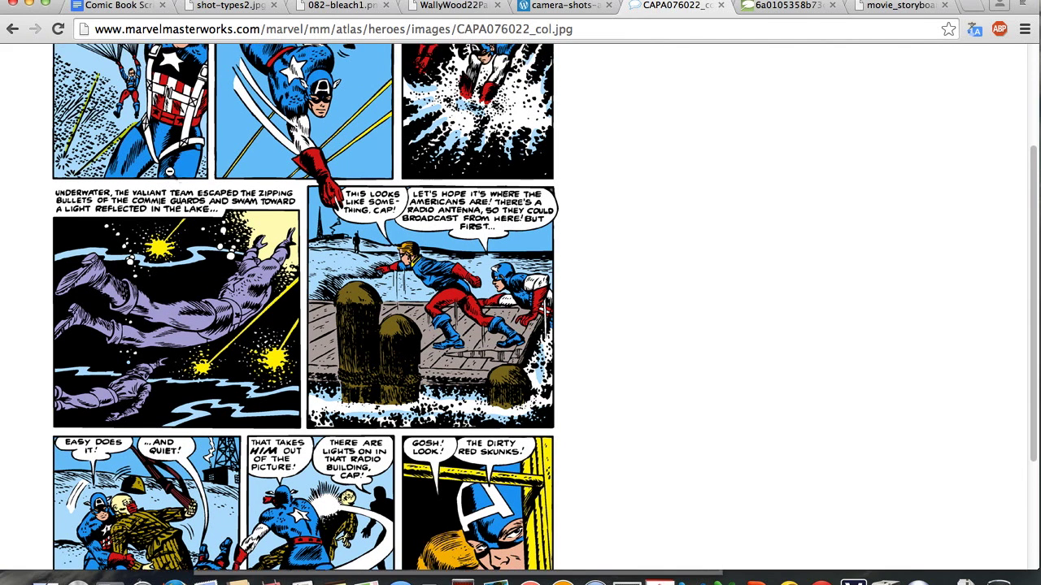
pyautogui.scroll(-8, 358, 396)
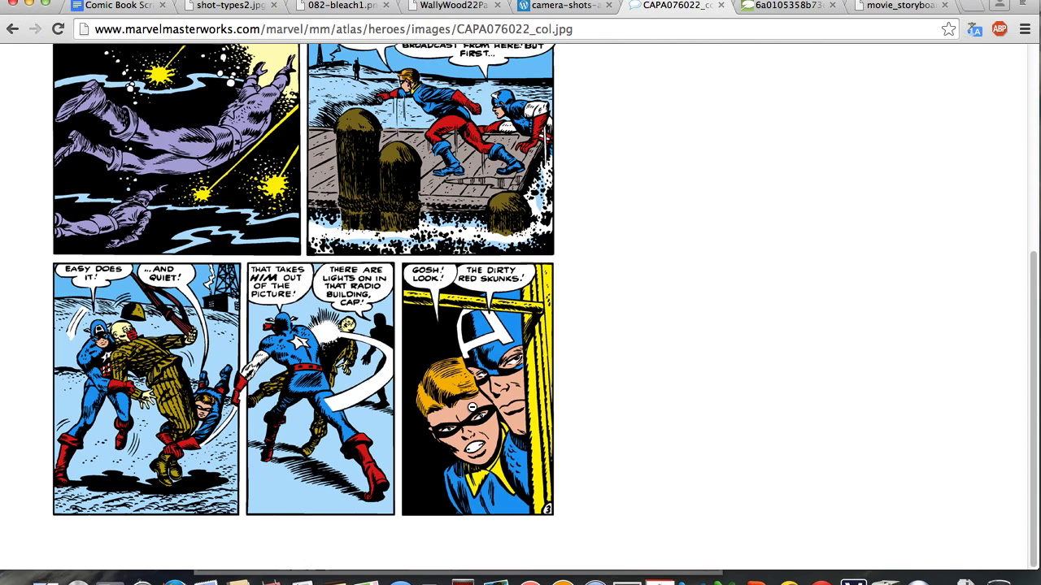
pyautogui.scroll(1, 300, 212)
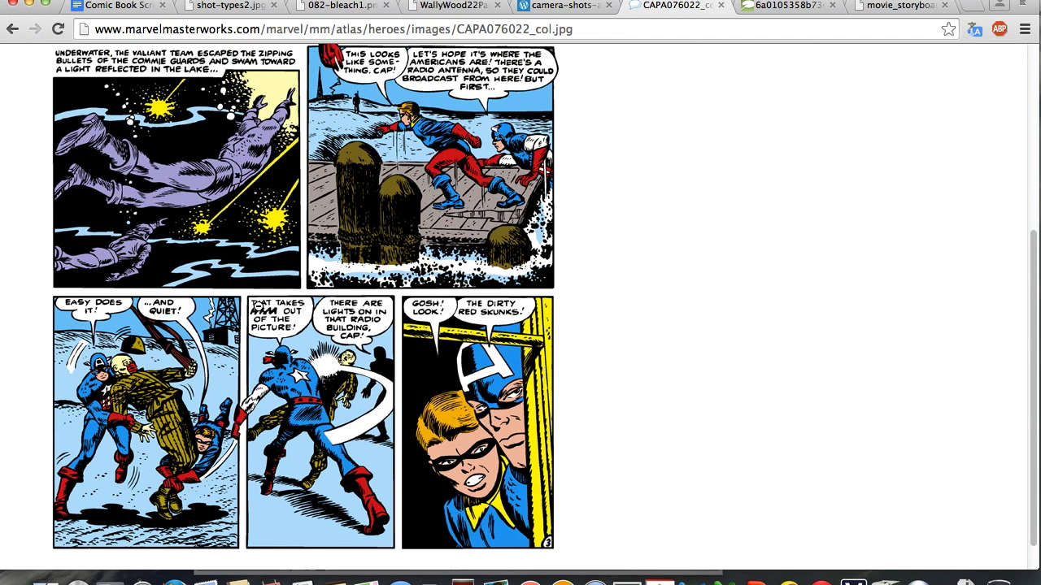
pyautogui.click(892, 7)
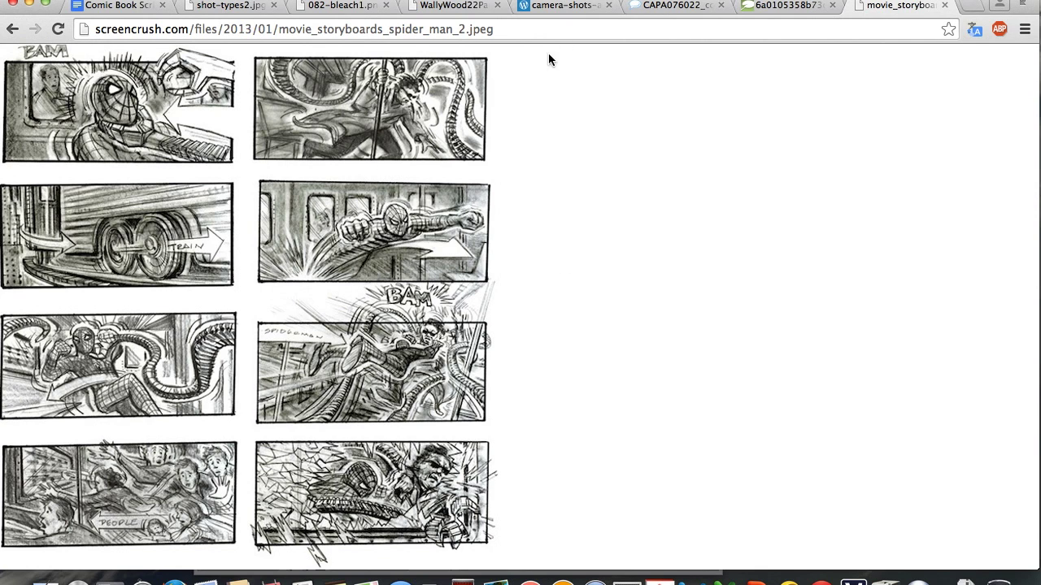
pyautogui.click(783, 6)
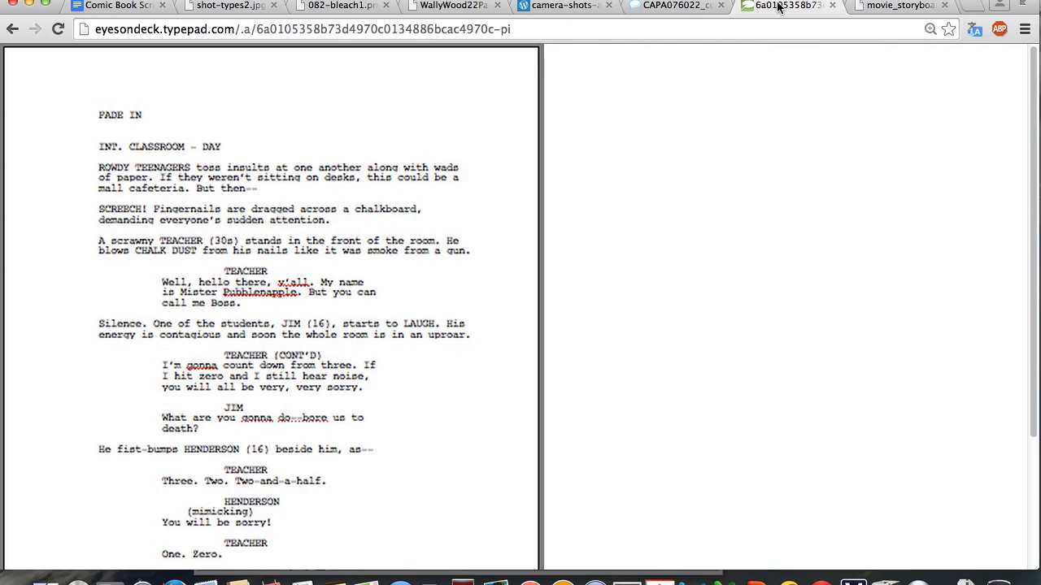
# - Bring up the 12-panel script table, comparing it with the Captain America and 082-bleach1.png pages
pyautogui.click(119, 5)
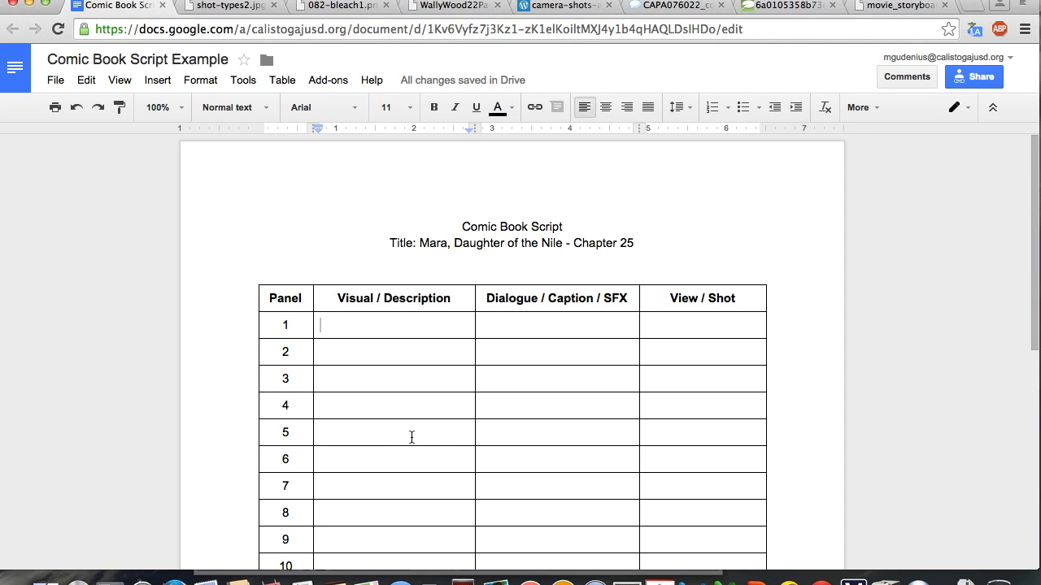
pyautogui.click(693, 7)
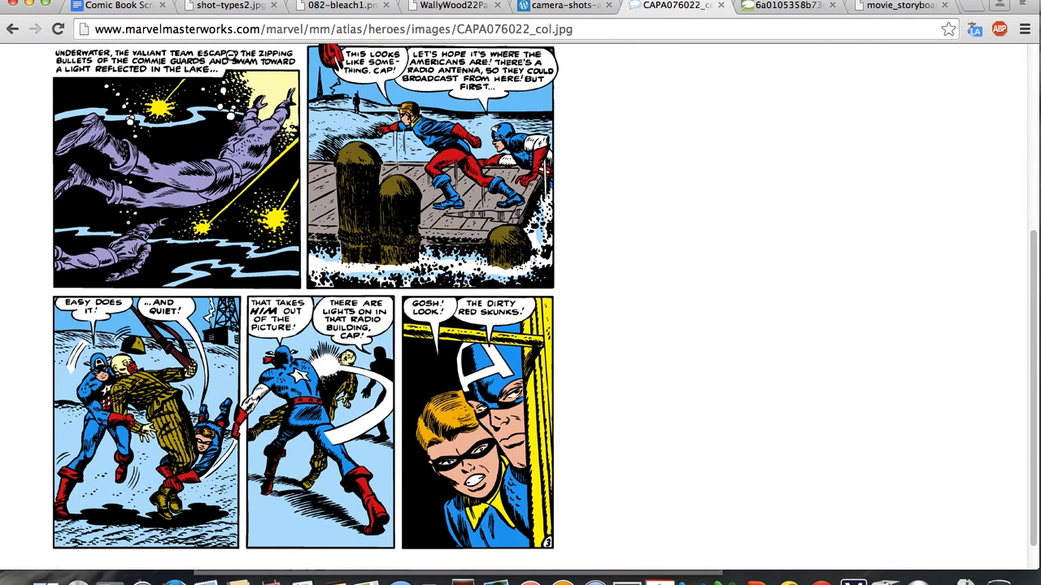
pyautogui.click(122, 6)
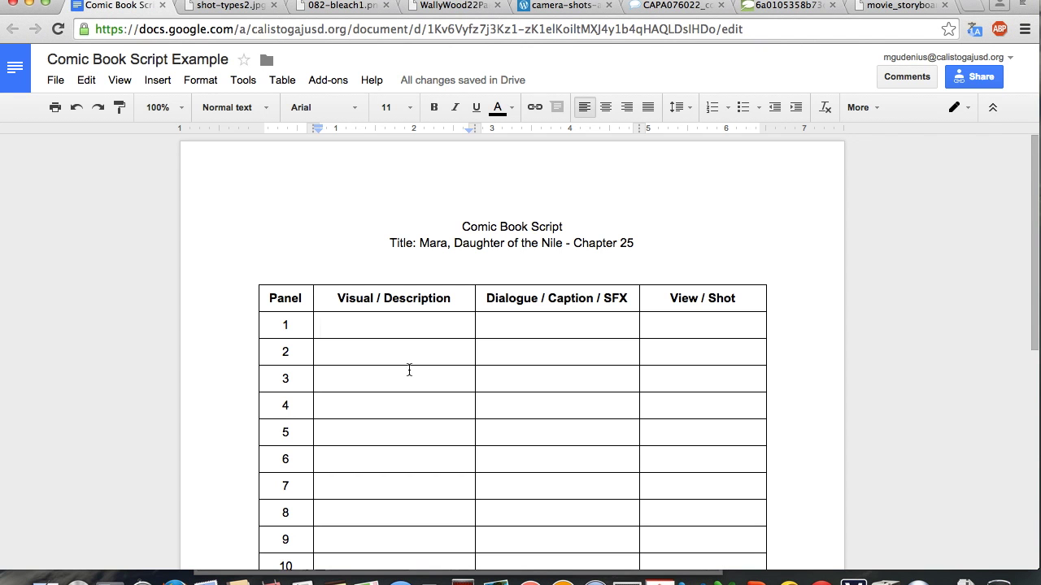
pyautogui.scroll(-3, 409, 372)
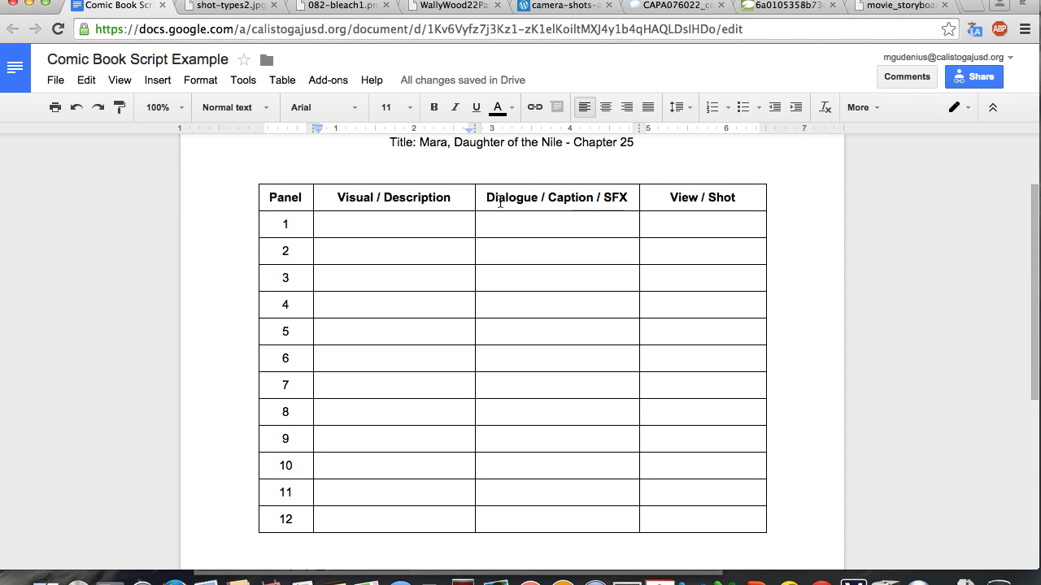
pyautogui.click(338, 8)
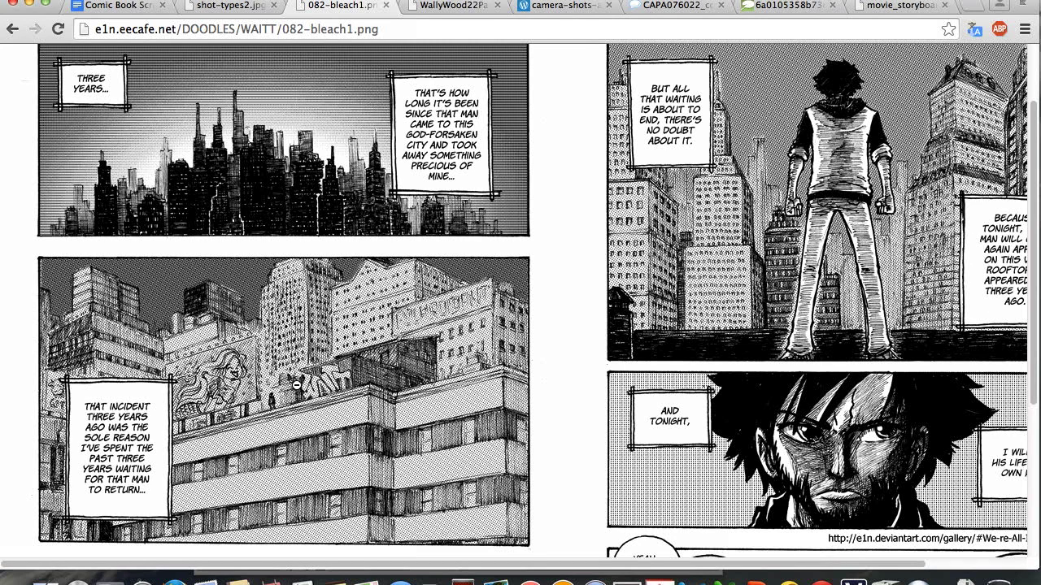
pyautogui.click(149, 10)
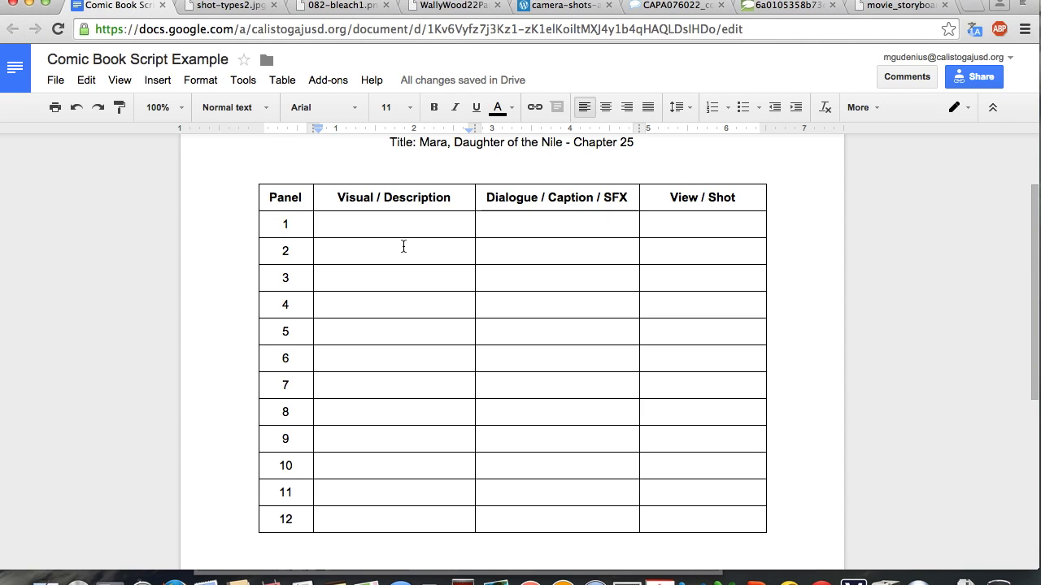
# - Paste panel 1's description of Mara and Sheftu walking past archers to the lotus garden gate
pyautogui.write('Mara and Sheftu walk past archers to the gate of the lotus garden, silhouetted by the warm glow of the sunset sky behind them.')
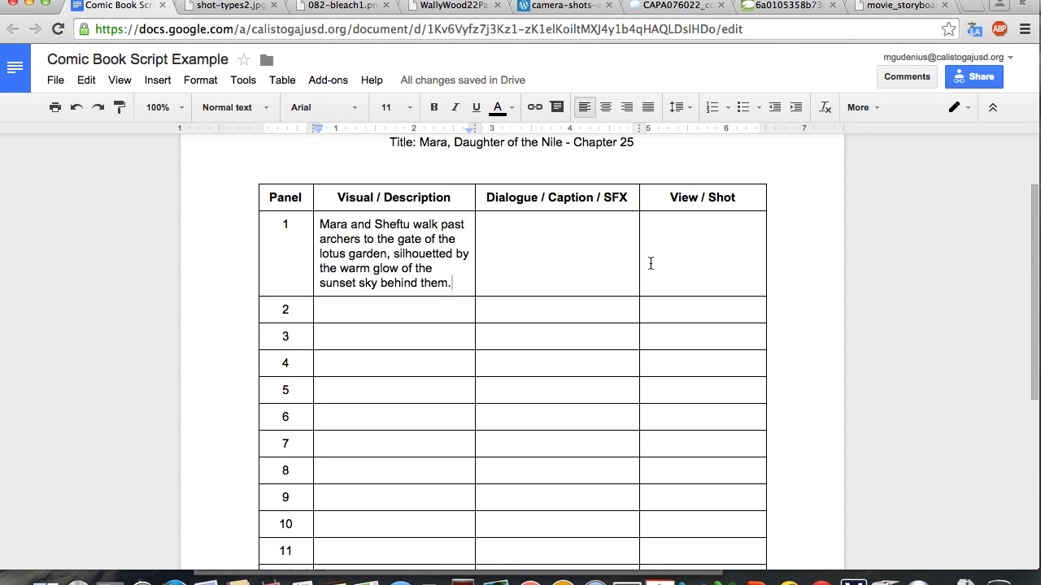
pyautogui.click(341, 5)
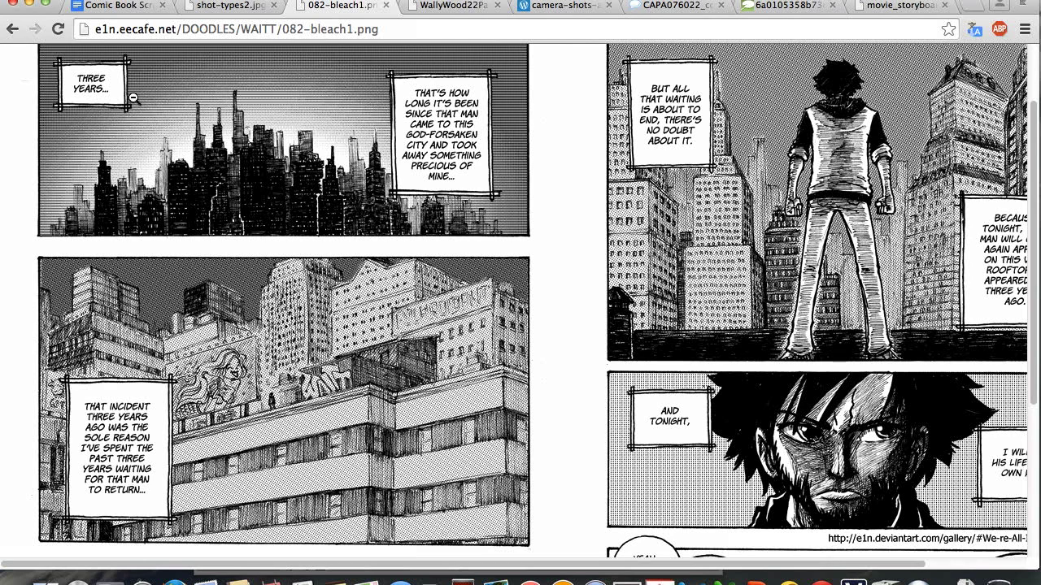
pyautogui.click(116, 6)
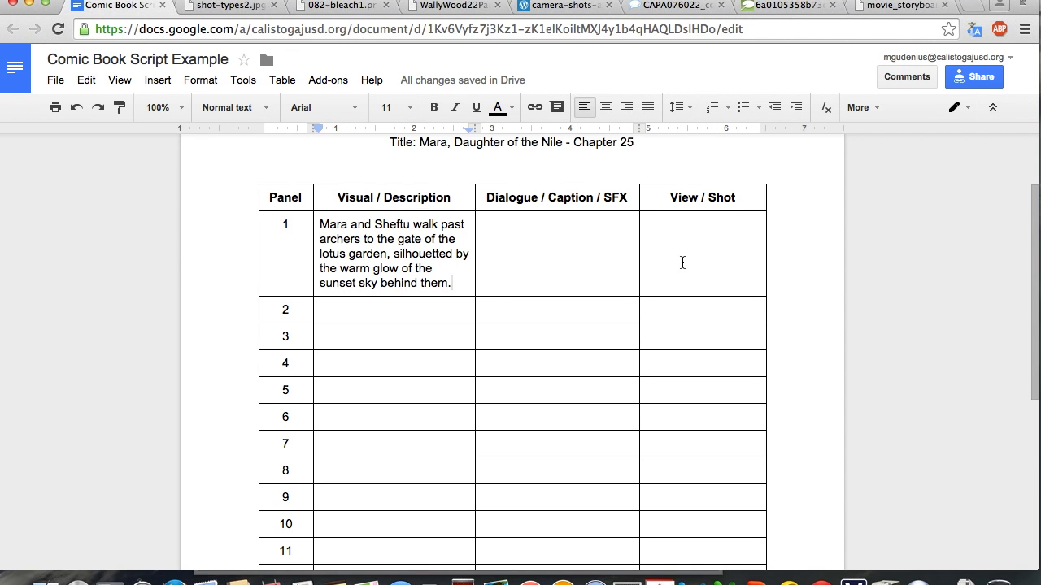
# - Enter 'Very Long Shot', 'VLS' and '(XLS)' on separate lines in panel 1's View / Shot cell
pyautogui.click(701, 263)
pyautogui.write('Ver')
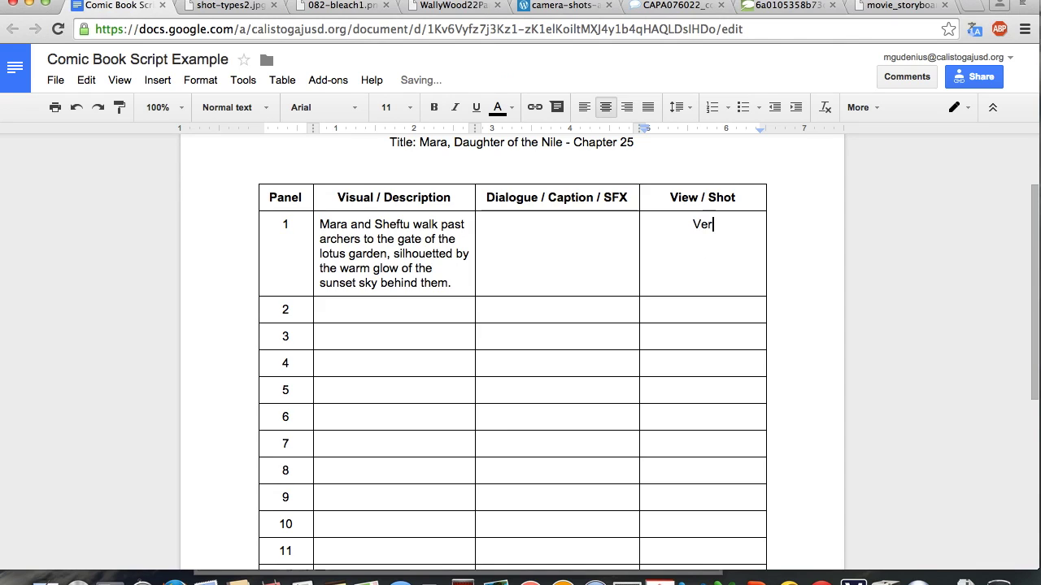
pyautogui.write('y Long Shot')
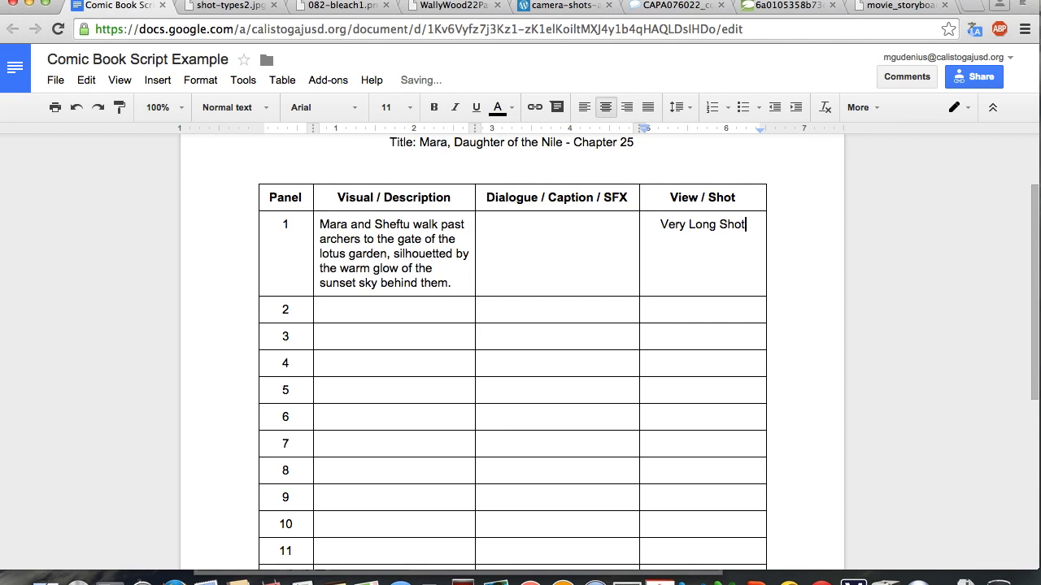
pyautogui.press('Return')
pyautogui.write('VLS')
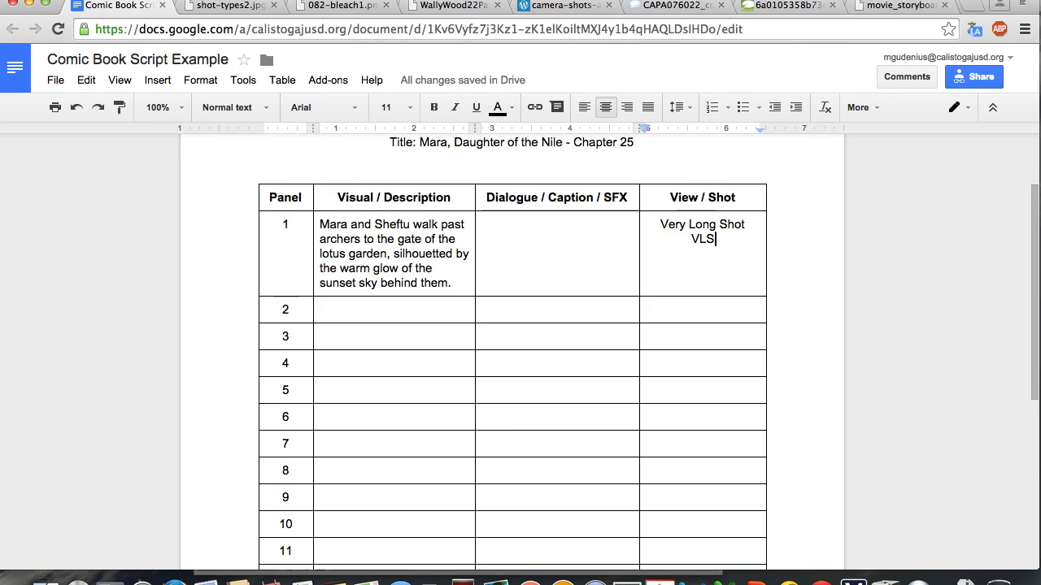
pyautogui.press('Return')
pyautogui.write('(X')
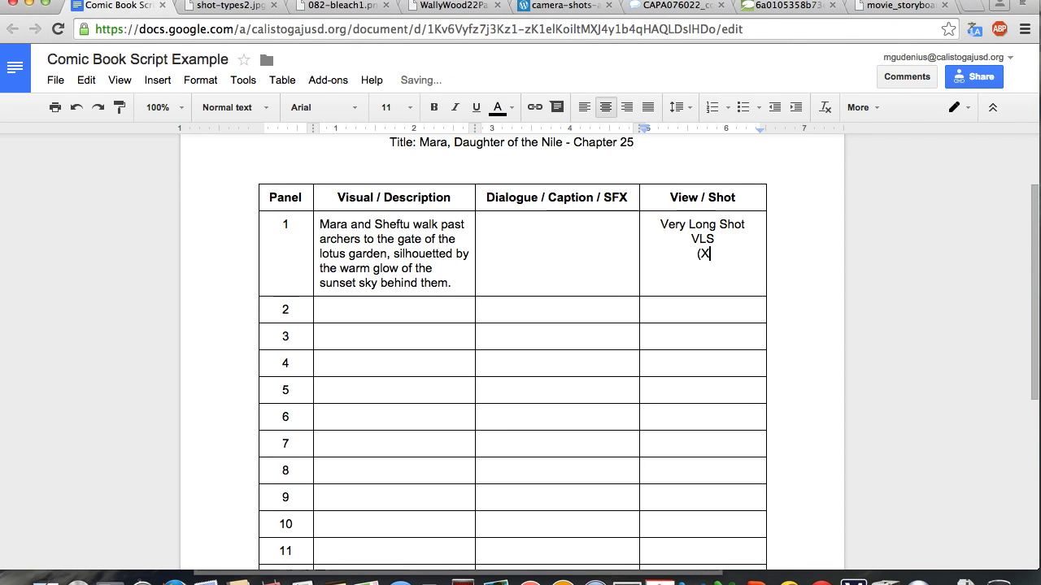
pyautogui.write('LS pr')
pyautogui.press('BackSpace')
pyautogui.press('BackSpace')
pyautogui.press('BackSpace')
pyautogui.write(')')
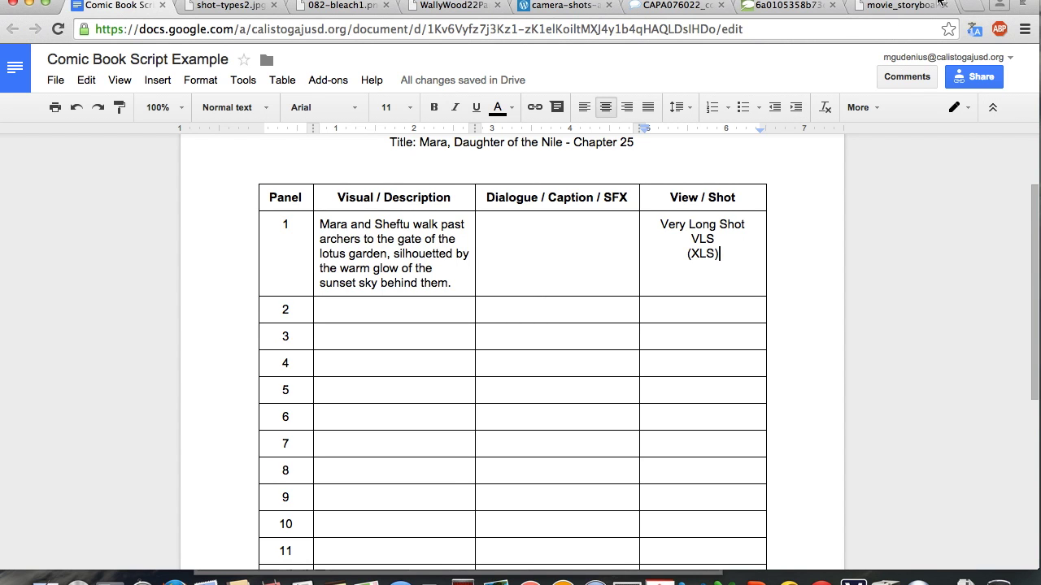
# - Check the Spider-Man storyboard and bleach manga references, then return to panel 2's description cell
pyautogui.click(927, 6)
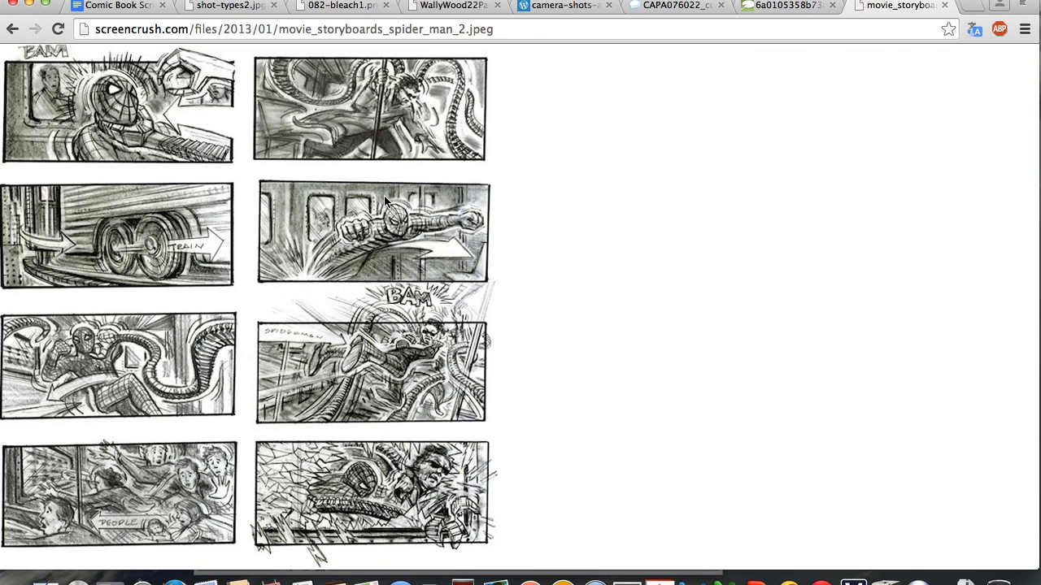
pyautogui.click(355, 8)
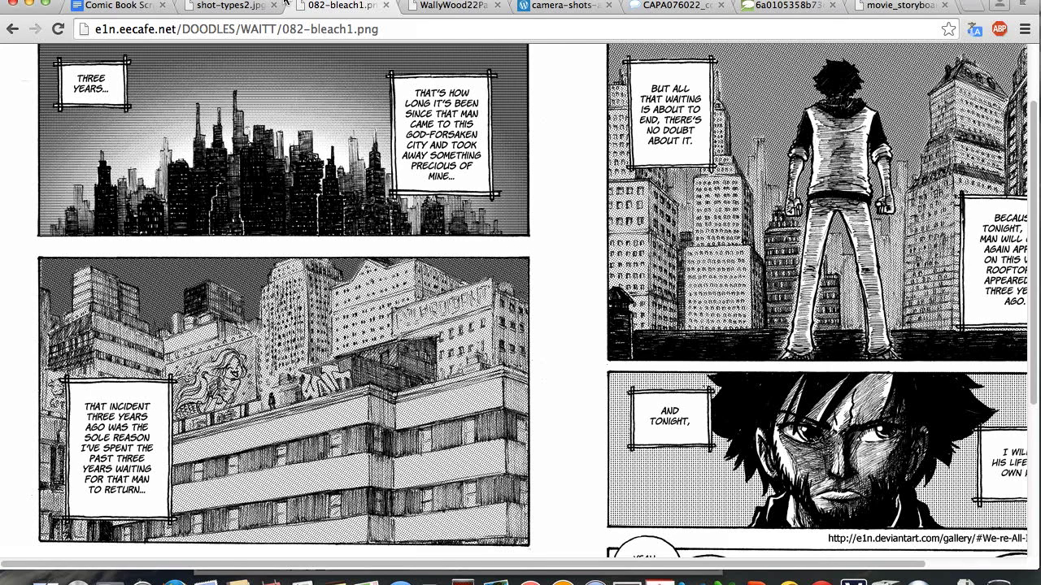
pyautogui.click(126, 6)
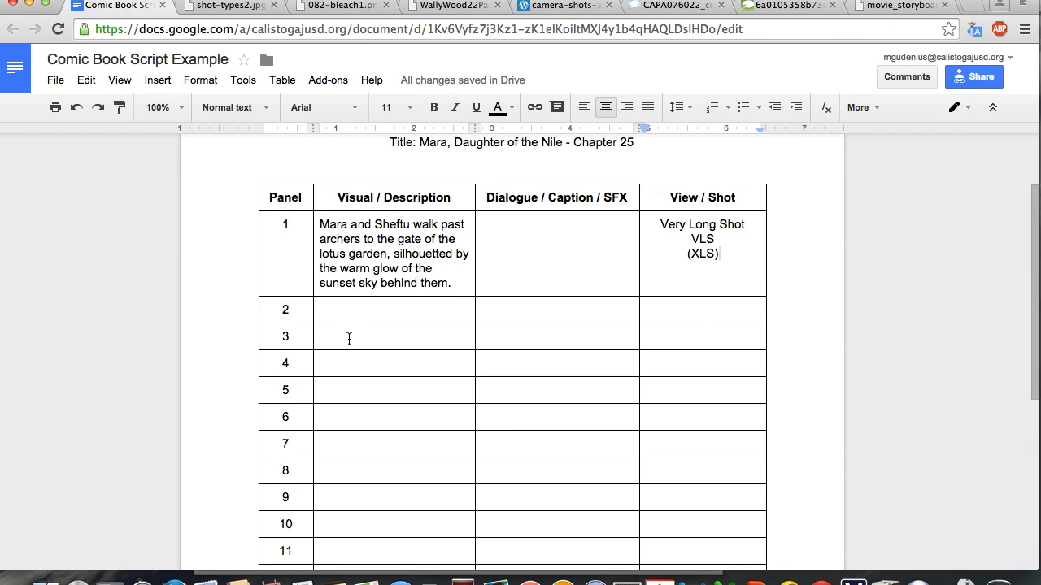
pyautogui.click(397, 309)
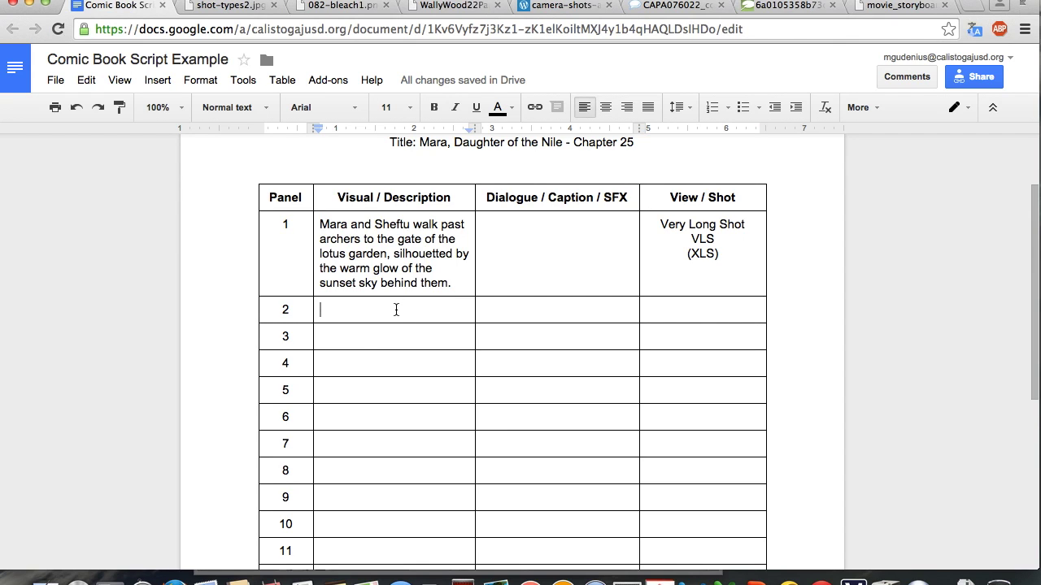
# - Type panel 2's description 'Sheftu hods Mara carefully and kisses her linger'
pyautogui.write('Sheft')
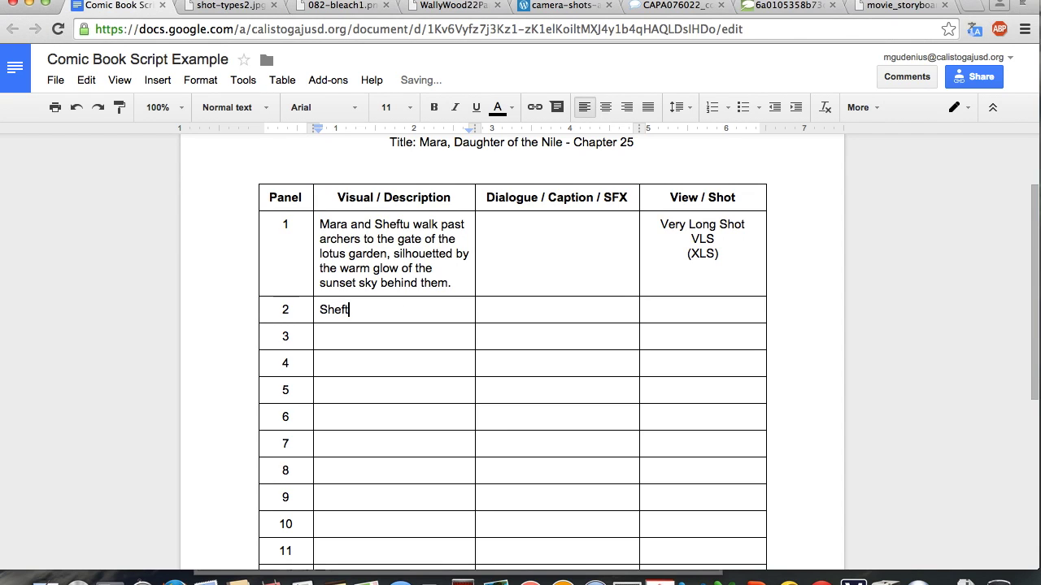
pyautogui.write('u hods Mara carefully and kiss')
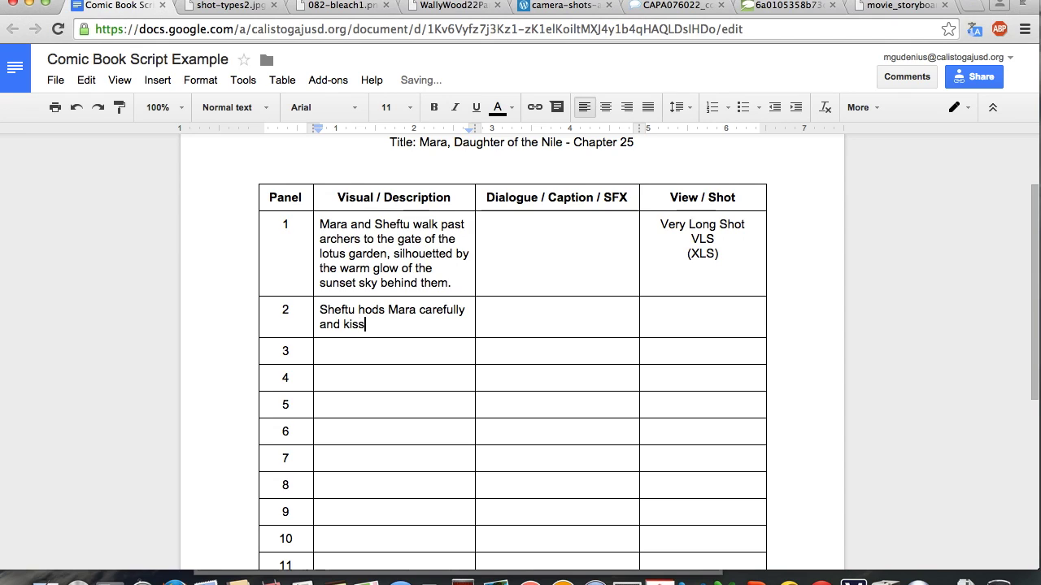
pyautogui.write('es her lingeringly.')
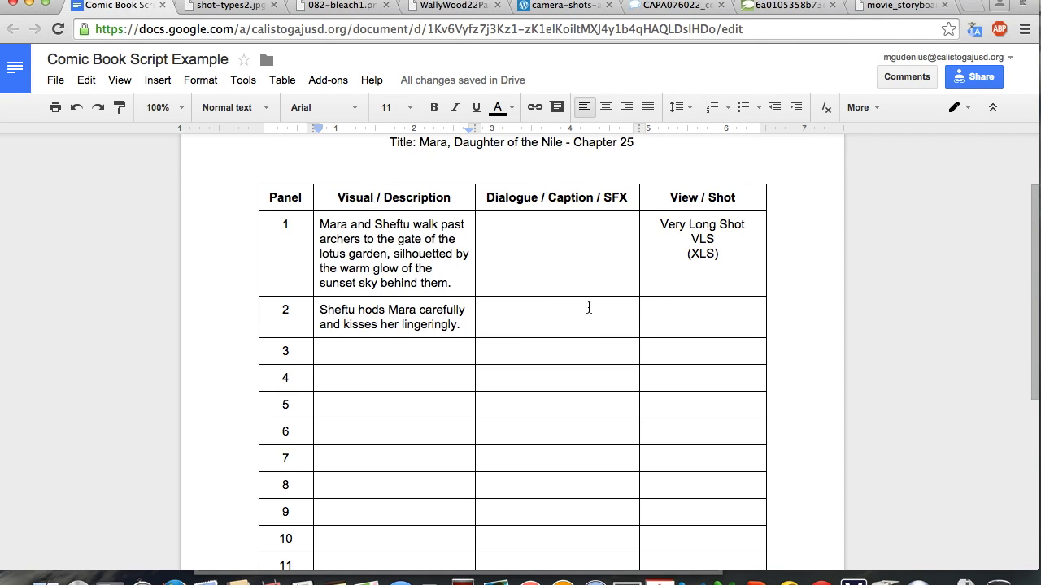
# - Enter 'Close-Up' with 'CU' on the next line in row 2's View / Shot cell
pyautogui.click(686, 311)
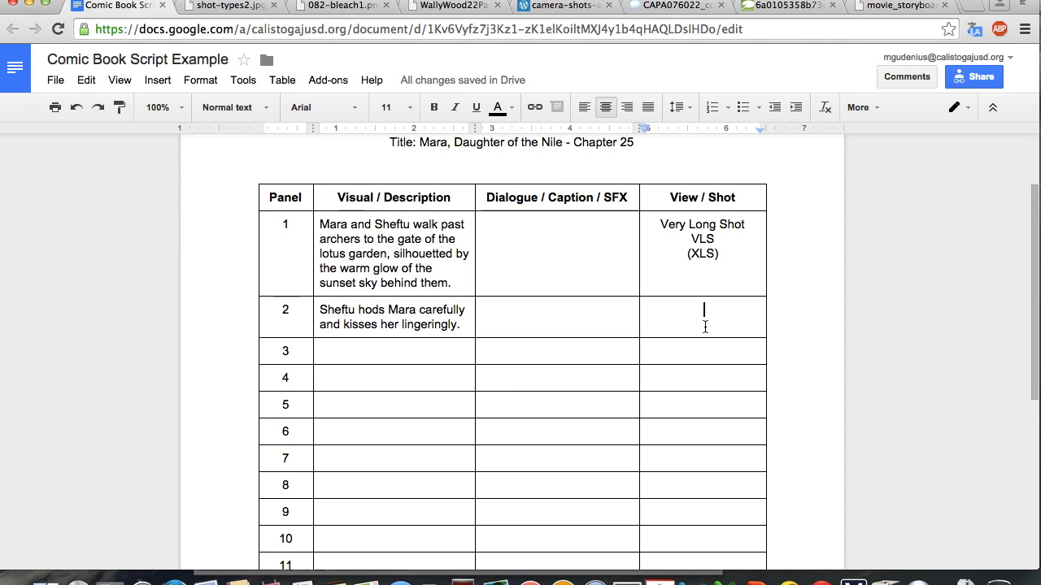
pyautogui.write('Close-Up')
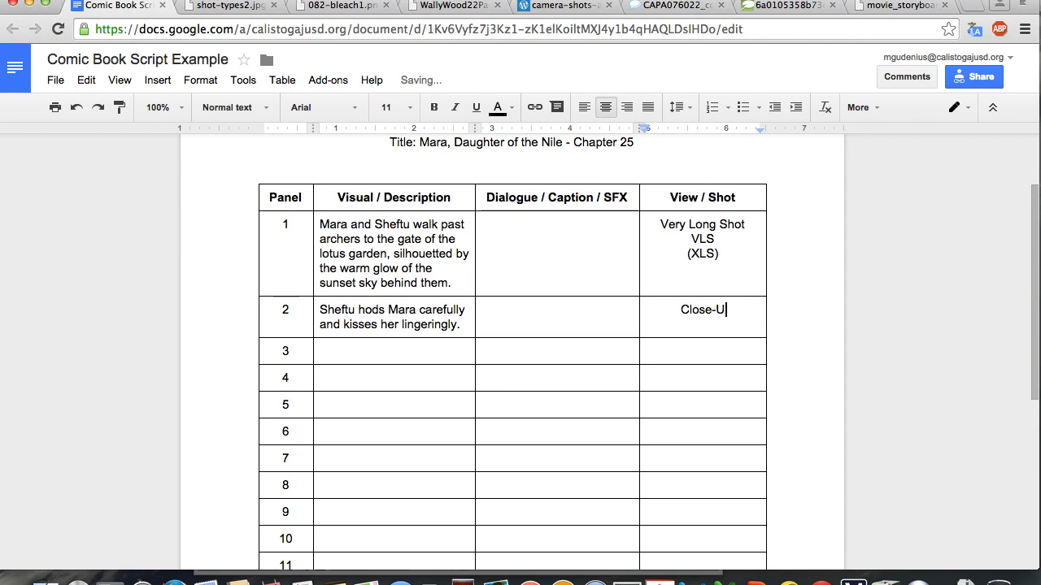
pyautogui.press('Return')
pyautogui.write('CU')
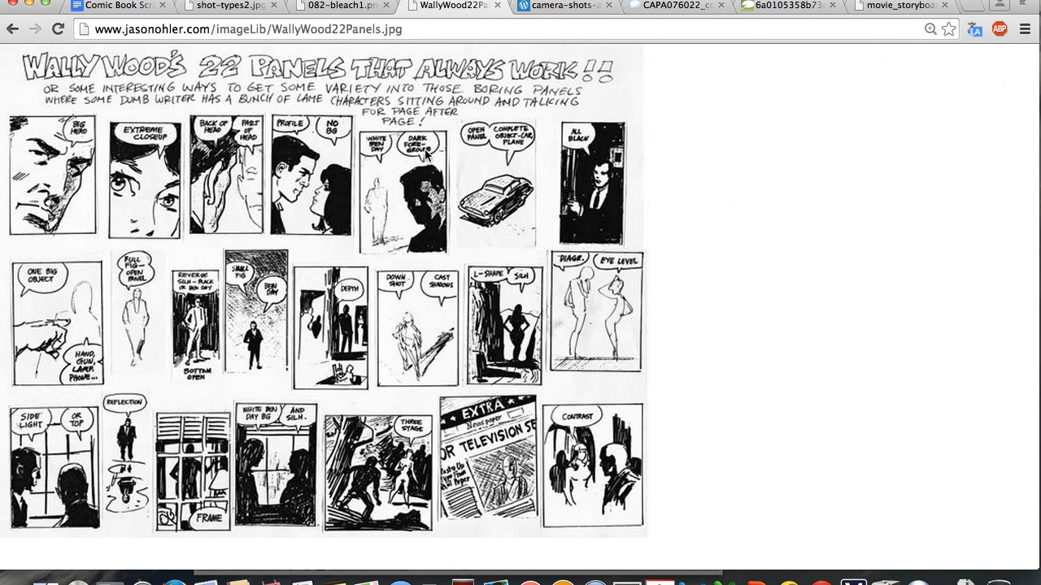
# - Glance at the WallyWood22Panels.jpg image, then bring up the shot-types2.jpg chart
pyautogui.click(447, 6)
pyautogui.click(231, 5)
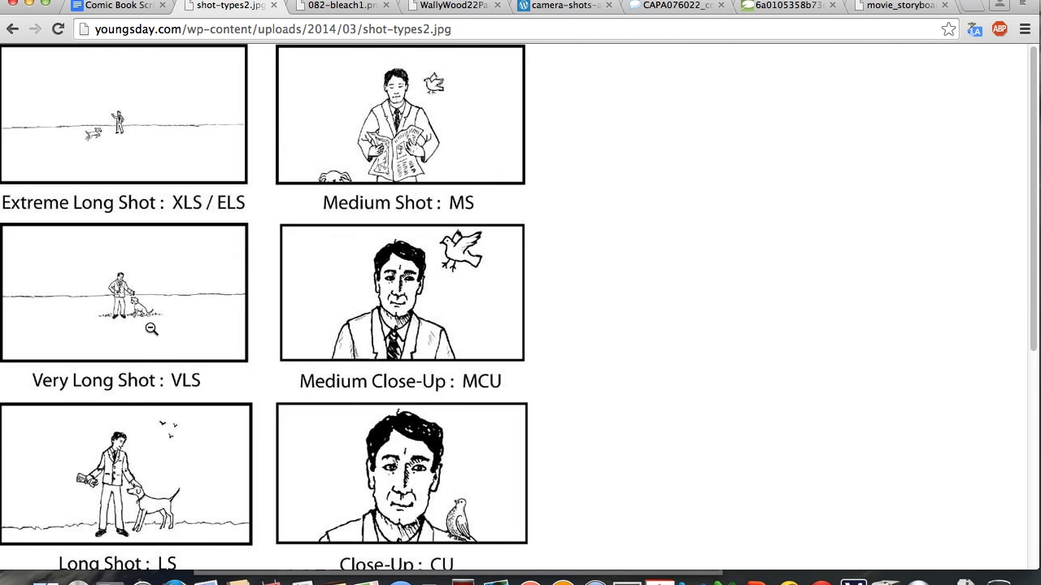
# - Scroll the shot-types chart, view the Wally Wood and camera shots-and-angles charts, then return to the script
pyautogui.scroll(-5, 151, 329)
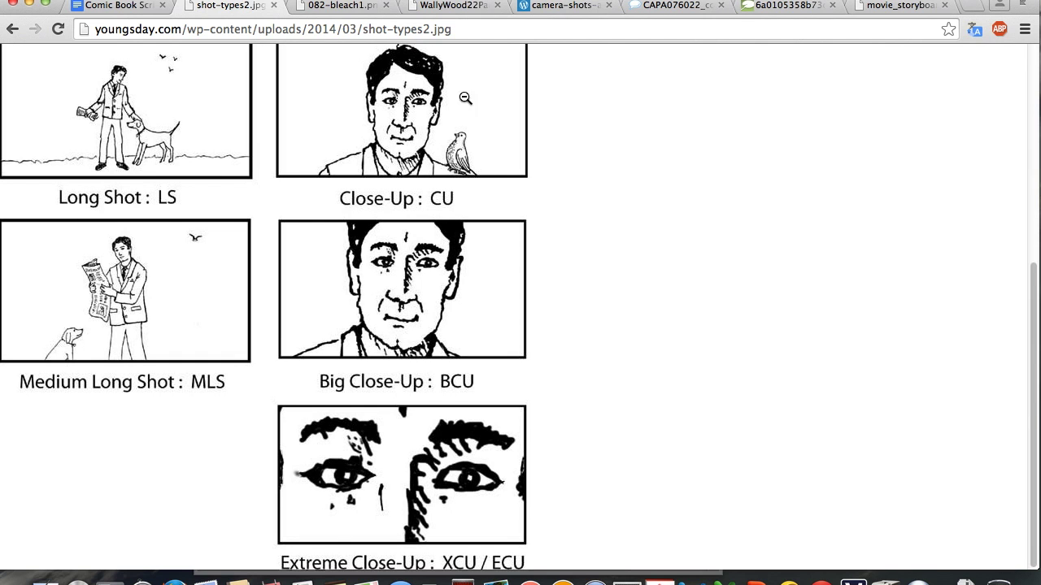
pyautogui.scroll(5, 364, 292)
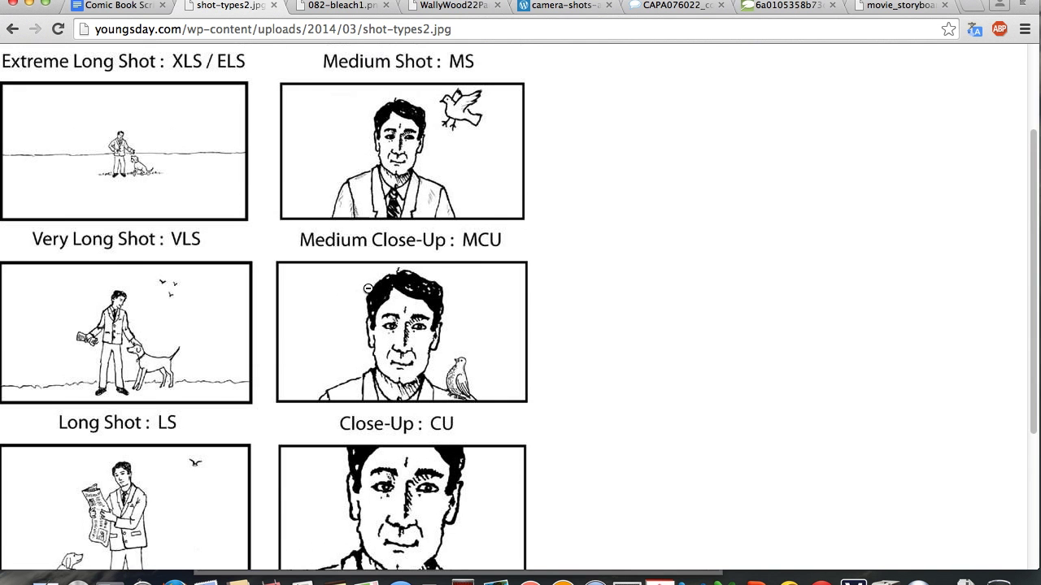
pyautogui.scroll(1, 379, 290)
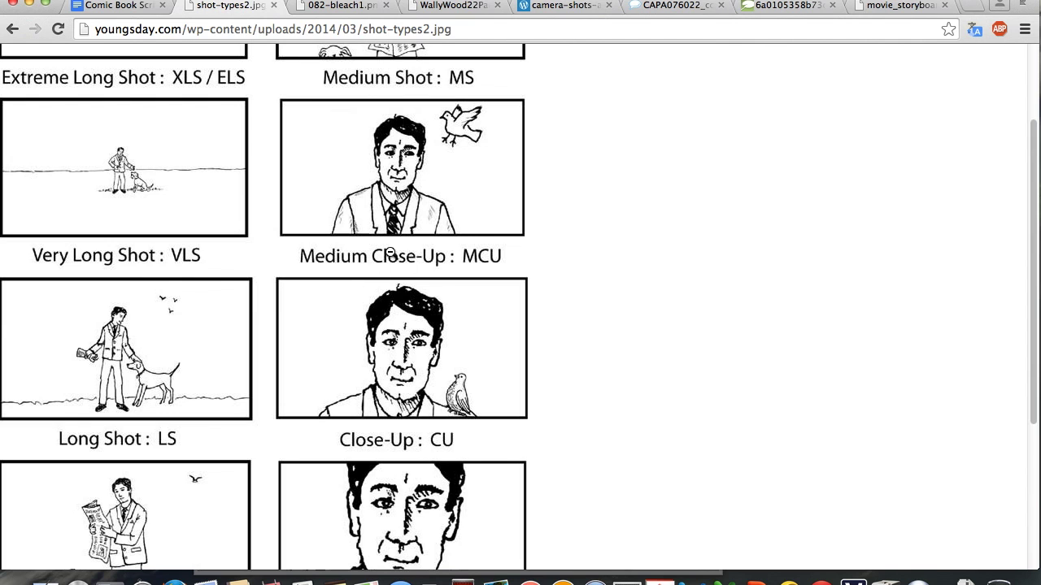
pyautogui.scroll(-1, 359, 301)
pyautogui.scroll(3, 359, 301)
pyautogui.scroll(-5, 360, 291)
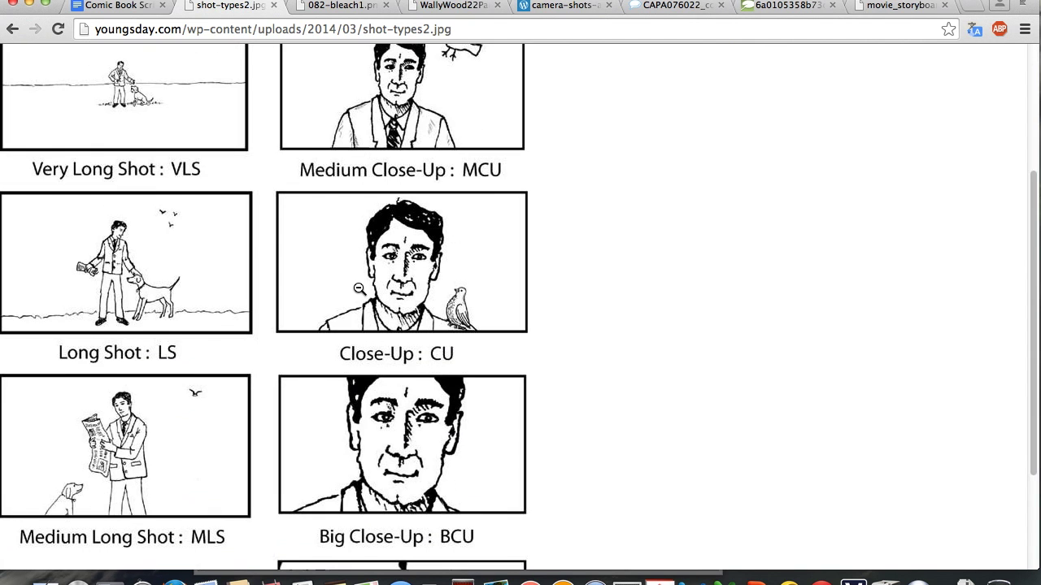
pyautogui.click(445, 6)
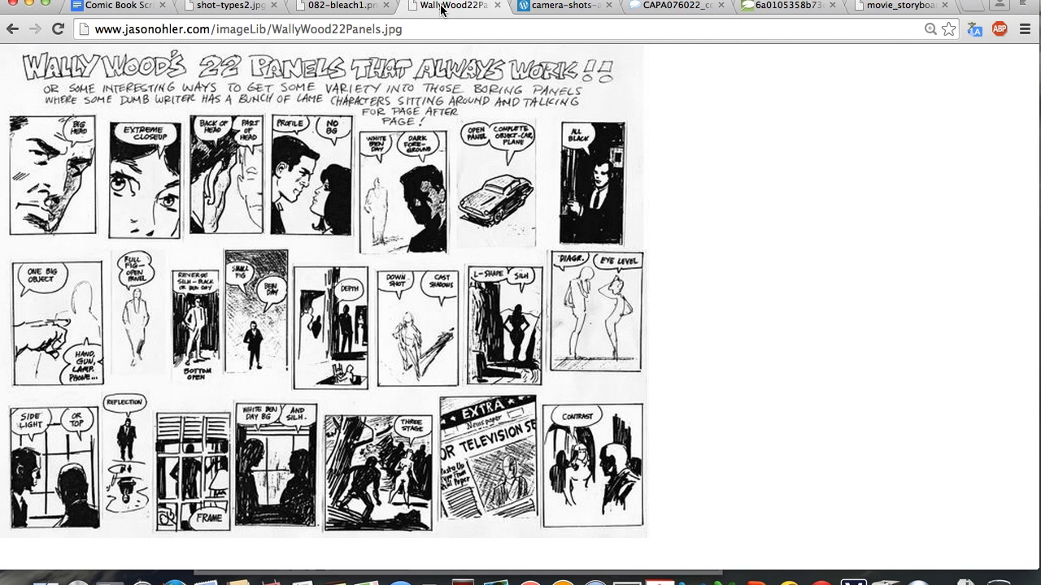
pyautogui.click(557, 7)
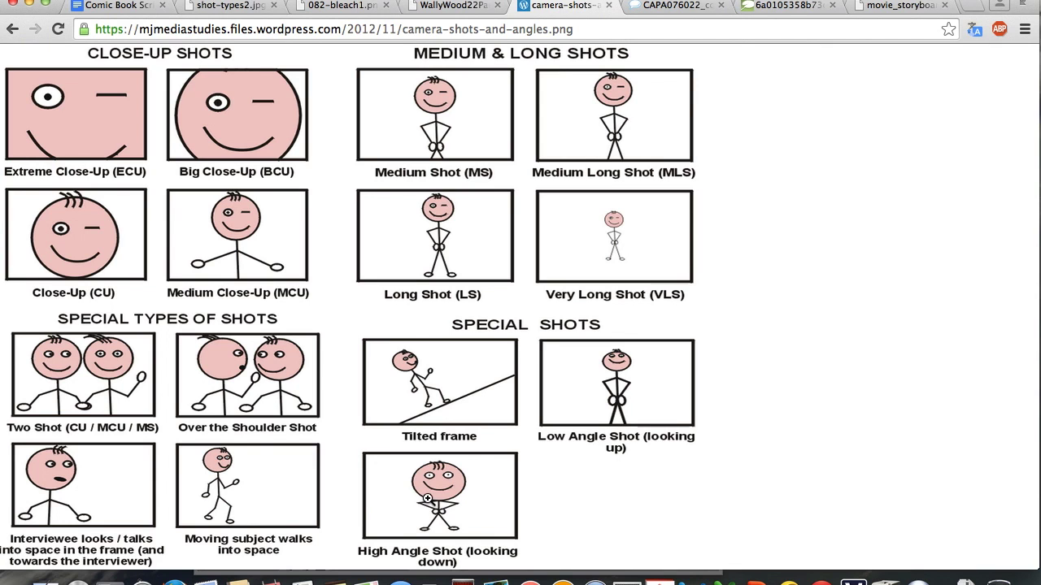
pyautogui.click(123, 8)
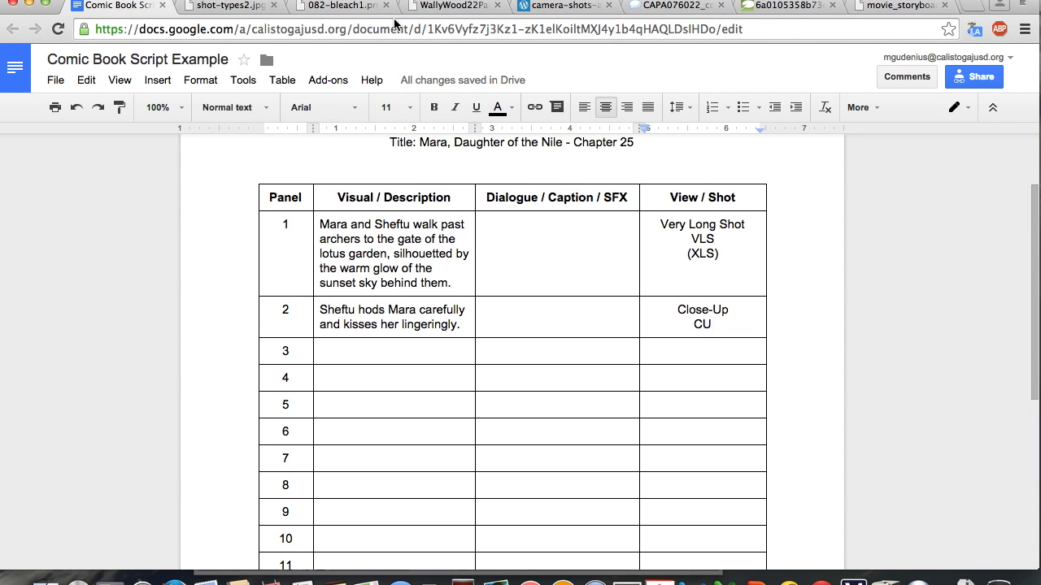
# - Consult the shot-types chart again before filling panel 3
pyautogui.click(378, 356)
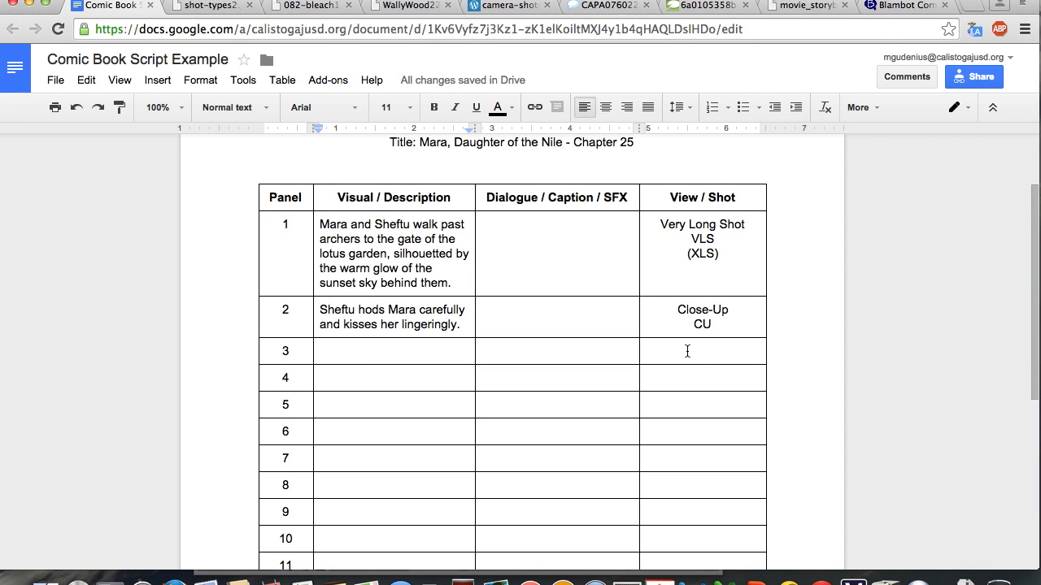
pyautogui.click(214, 6)
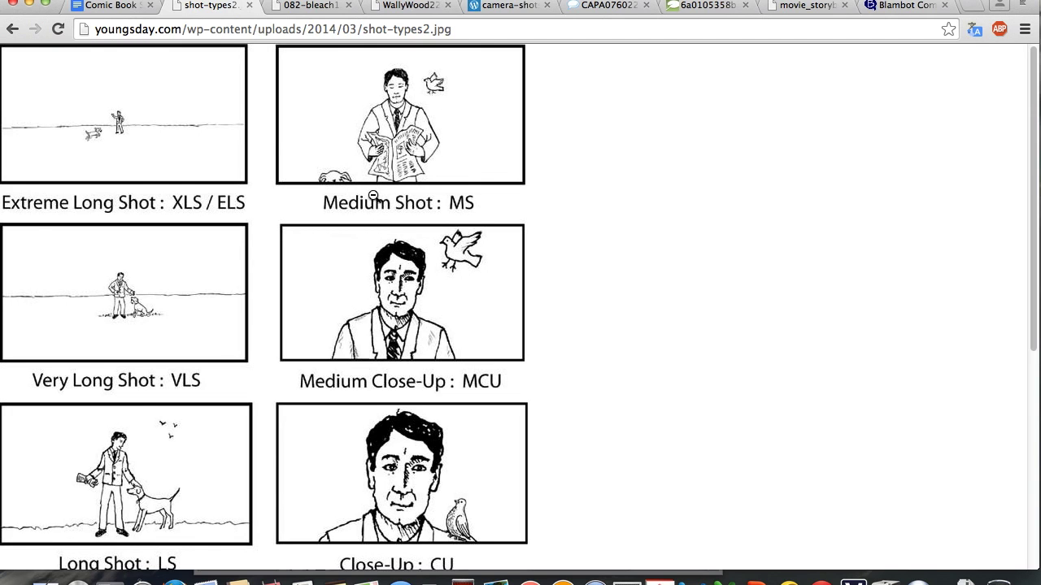
pyautogui.click(123, 8)
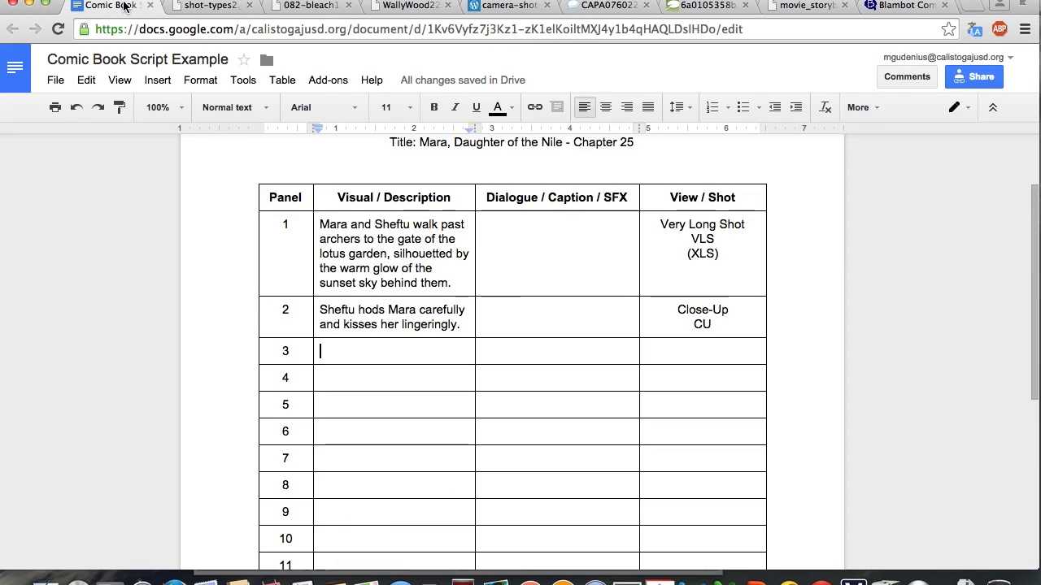
# - Enter 'Medium Shot' with 'MS' beneath in panel 3's View / Shot cell, then paste its description
pyautogui.click(702, 351)
pyautogui.moveTo(701, 350); pyautogui.dragTo(715, 349)
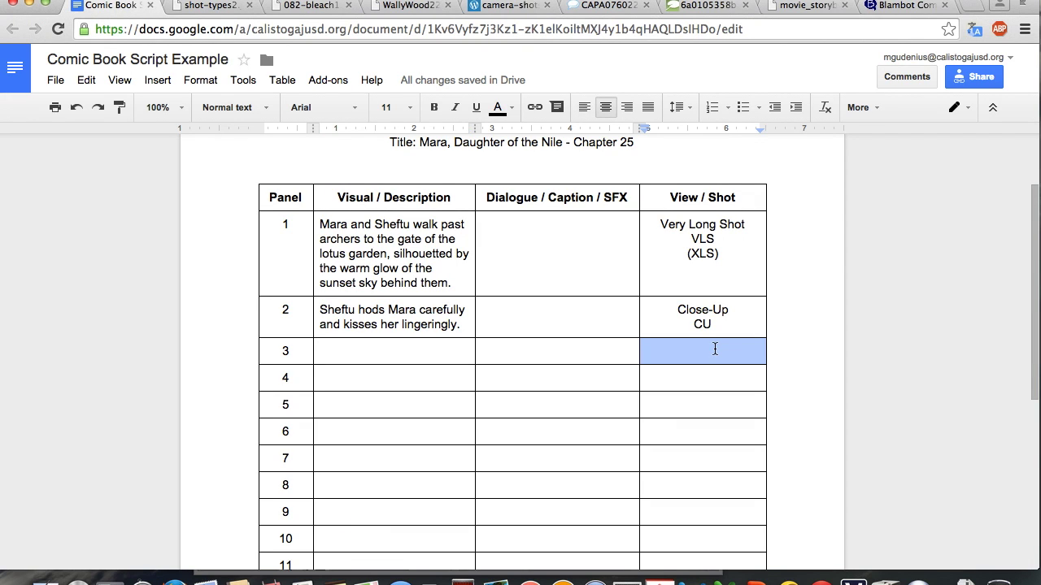
pyautogui.write('Medium Shot')
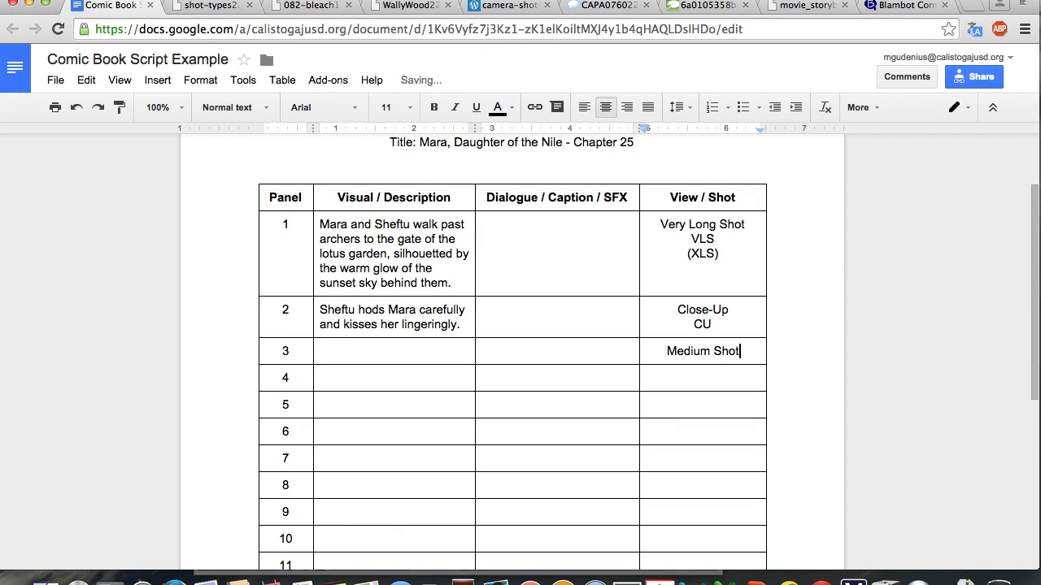
pyautogui.press('Return')
pyautogui.write('MS')
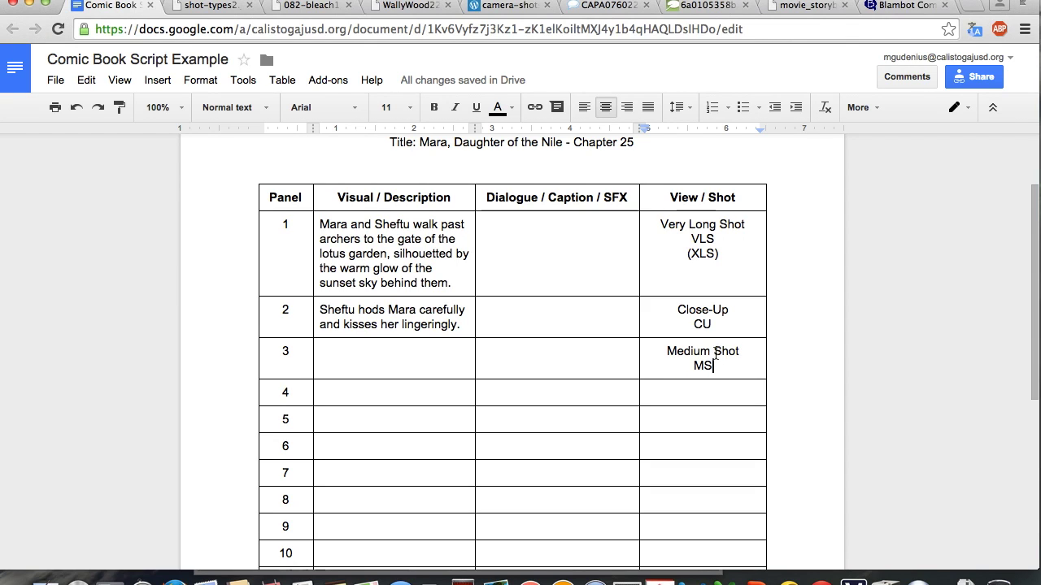
pyautogui.click(358, 354)
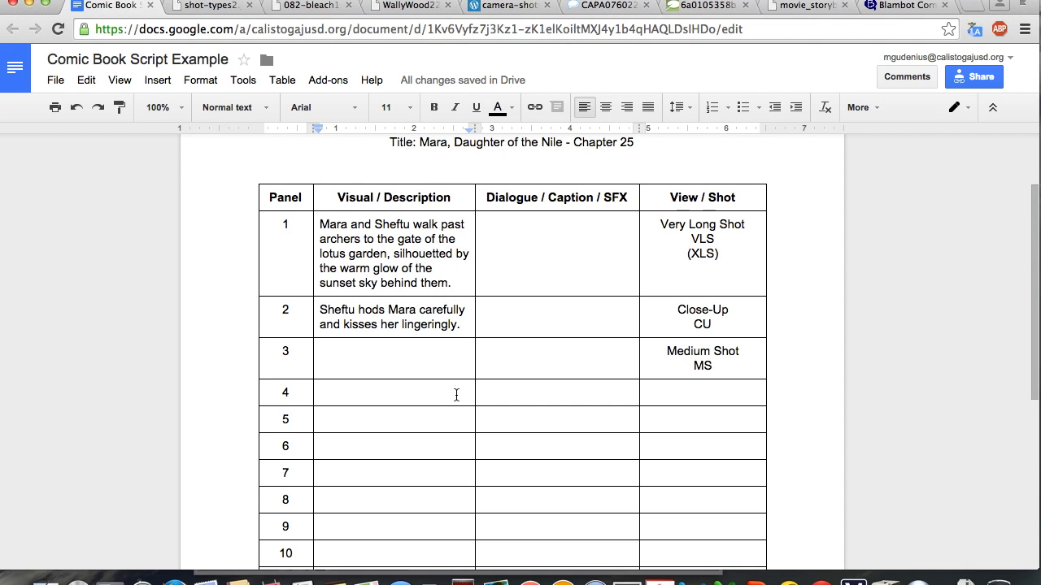
pyautogui.write('Mara holds Sheftu’s hands in her own while they look into each other’s eyes.')
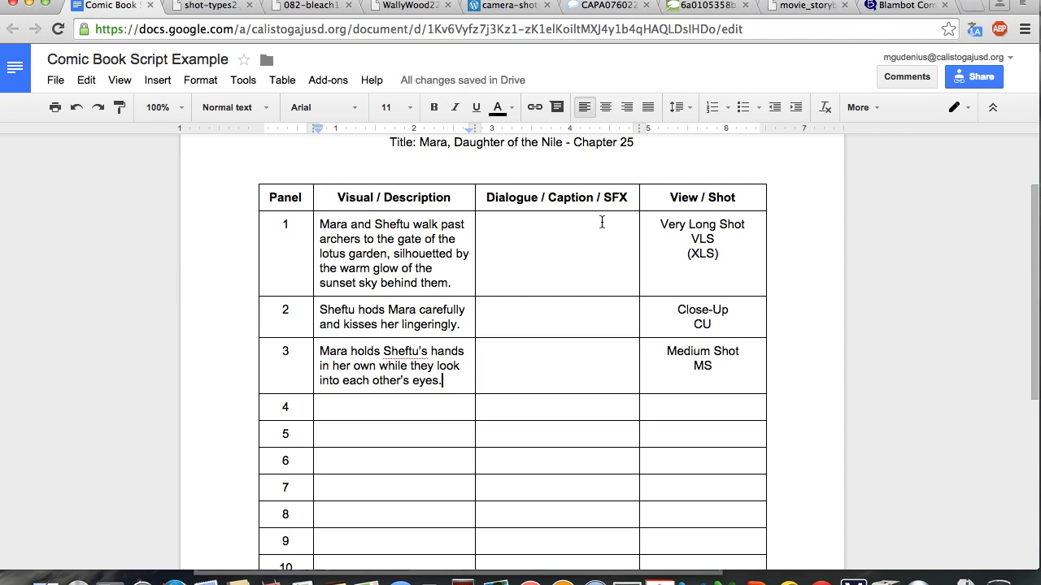
# - Open Blambot's comic lettering grammar guide at blambot.com/grammar.shtml
pyautogui.click(895, 8)
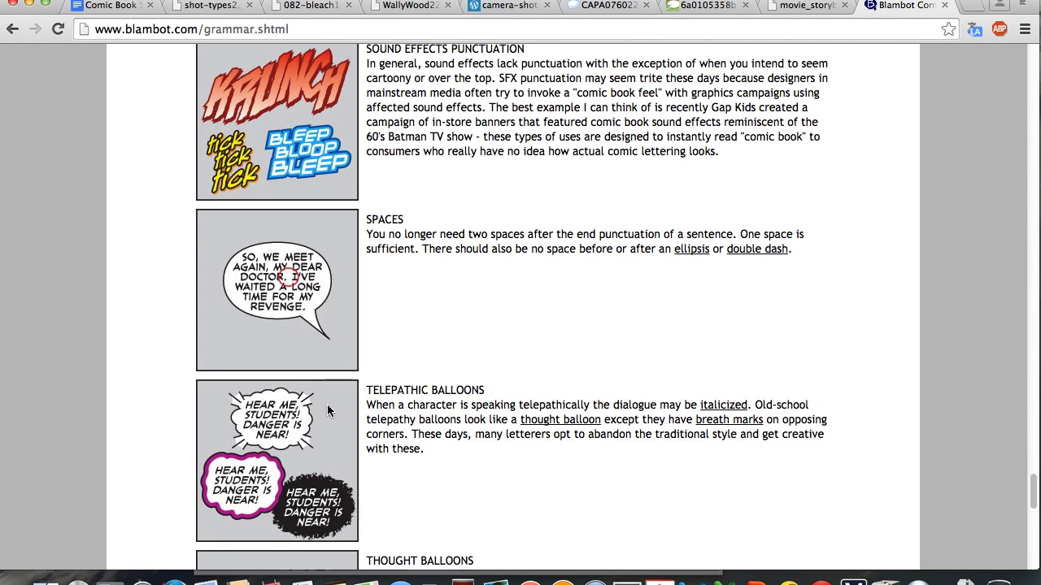
# - Scroll through the Blambot grammar guide's sound effects, spaces and balloon sections
pyautogui.scroll(-5, 317, 417)
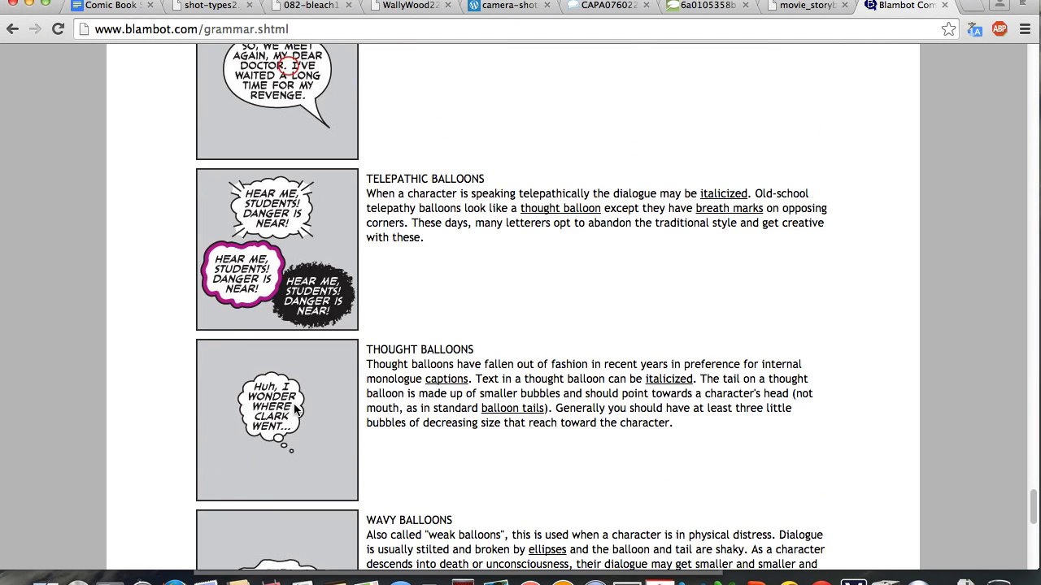
pyautogui.scroll(3, 298, 412)
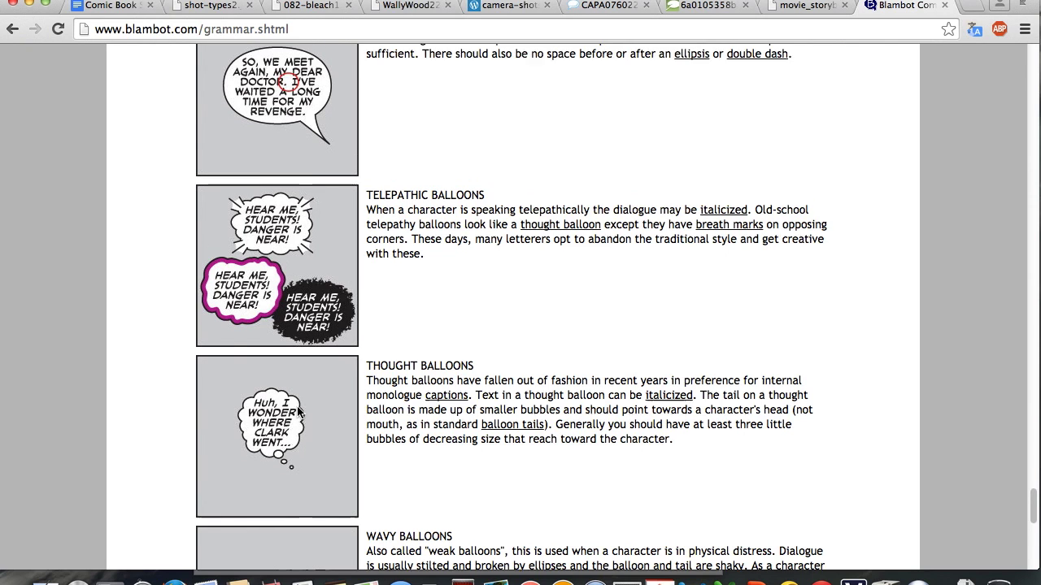
pyautogui.scroll(2, 301, 406)
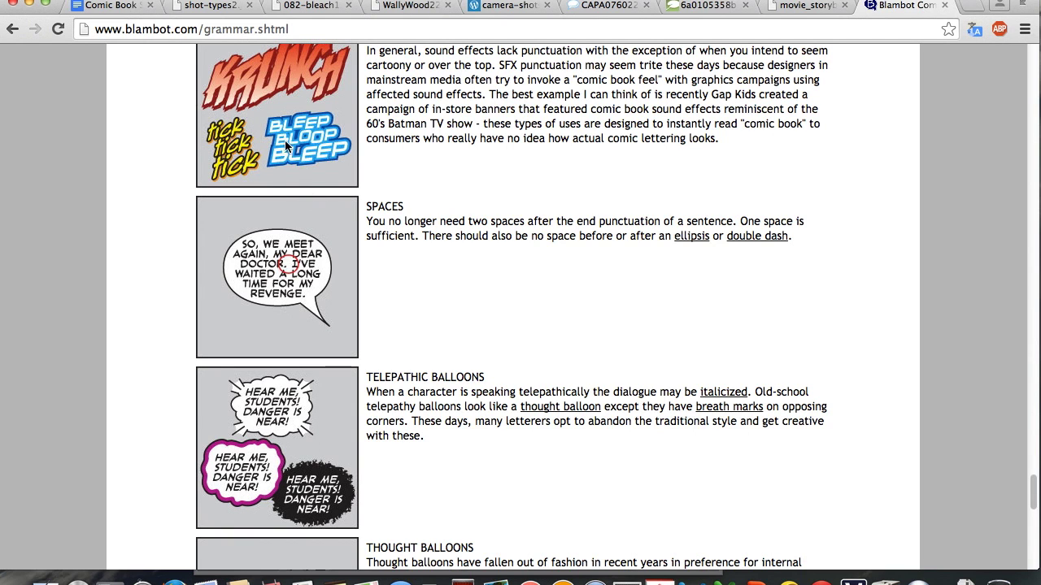
# - In panel 3's Dialogue cell, write 'MARA: Sheftu, it's over.' and Sheftu's reply 'Nay, little one. It's just beginning...'
pyautogui.click(114, 6)
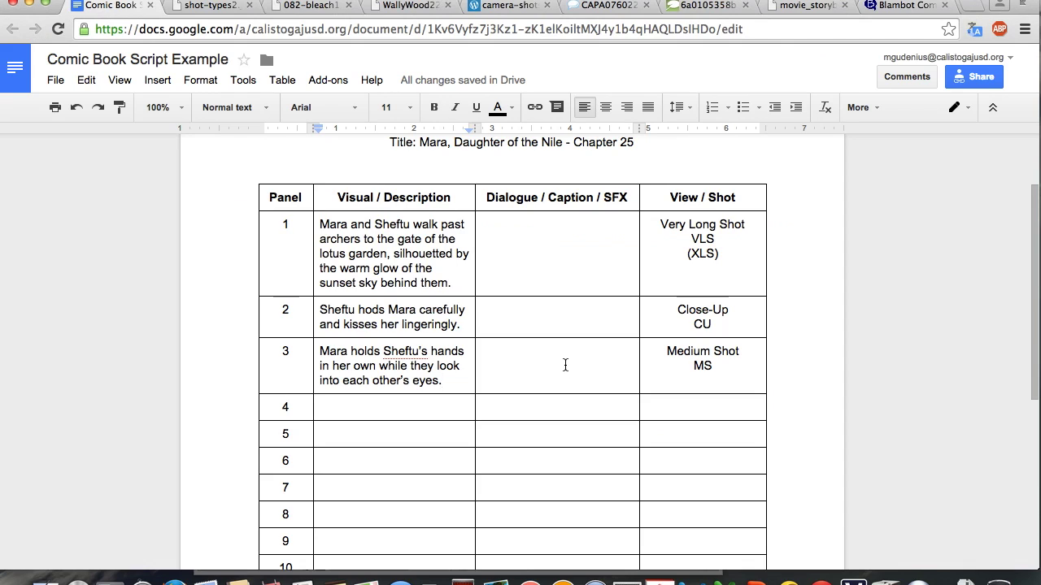
pyautogui.click(550, 354)
pyautogui.write('MARA')
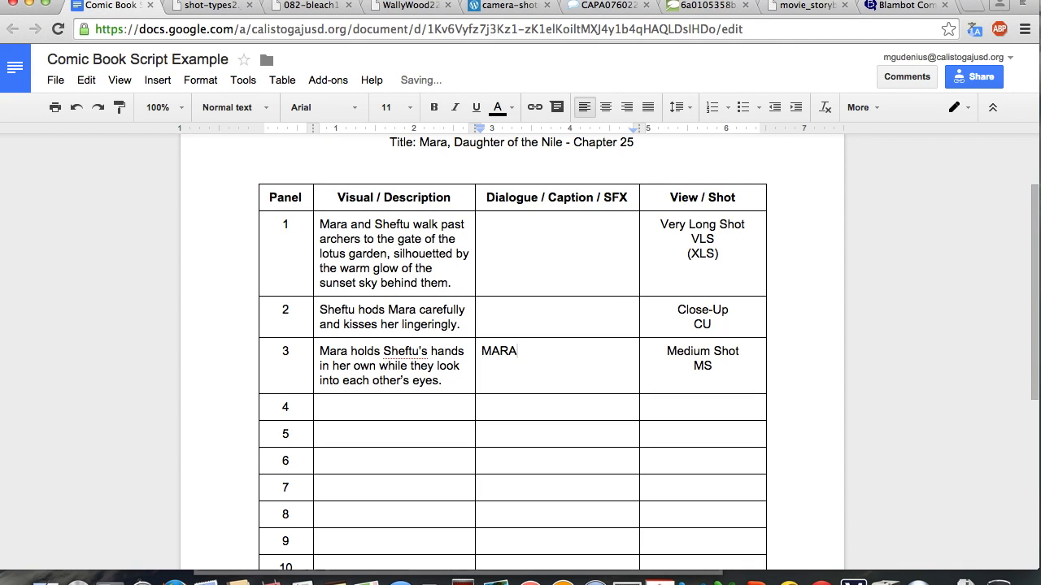
pyautogui.write(': Sheftu.')
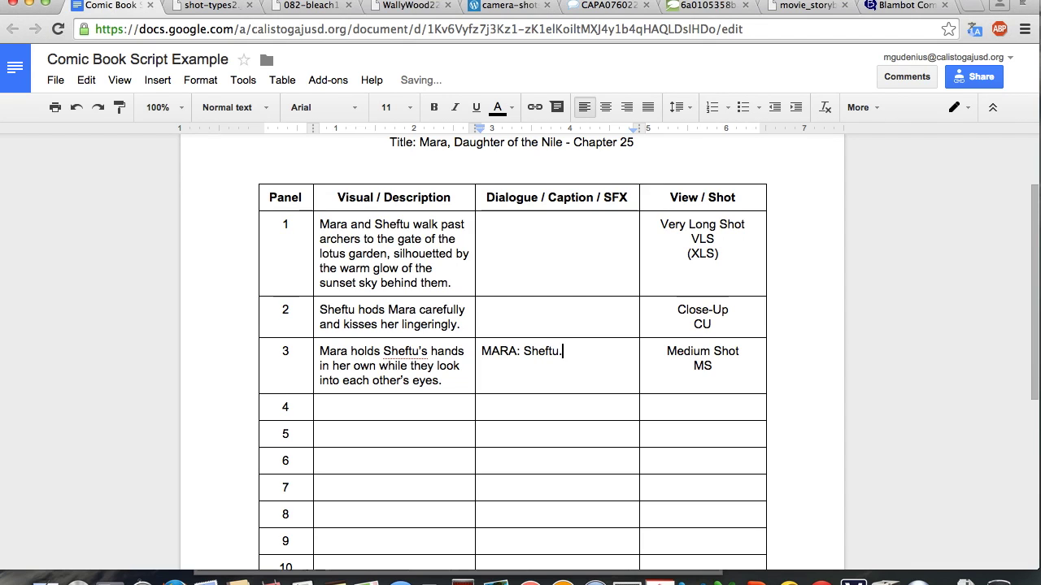
pyautogui.write("it's over.")
pyautogui.press('Return')
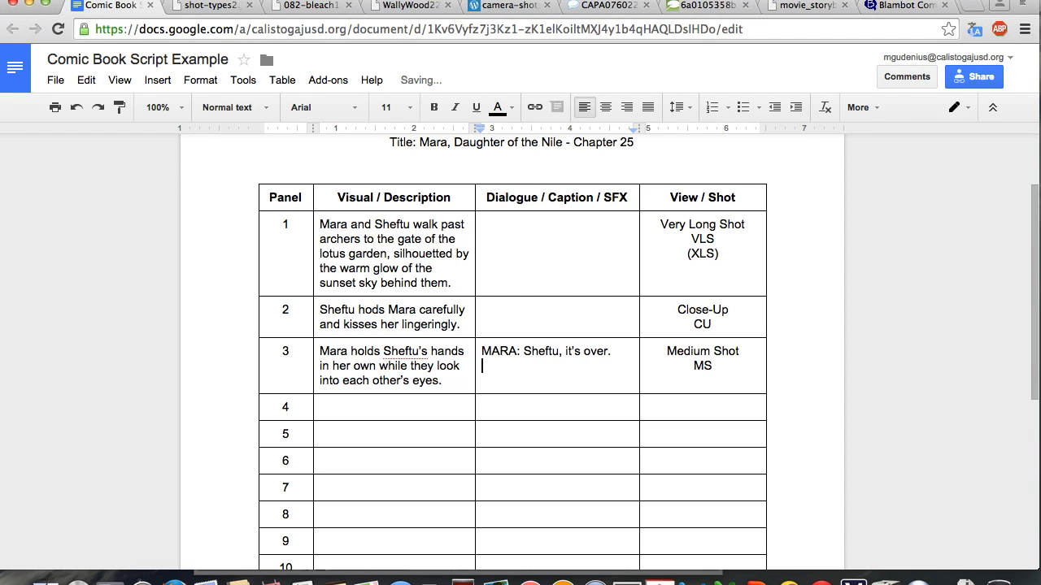
pyautogui.write('SHEFTU: Nay, L')
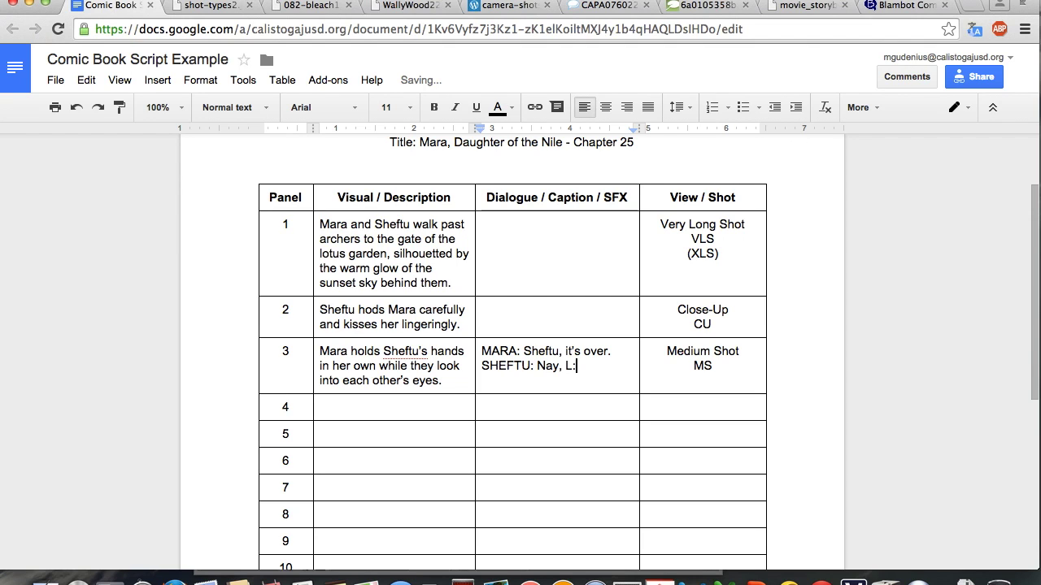
pyautogui.press('BackSpace')
pyautogui.write("little one. It's jus")
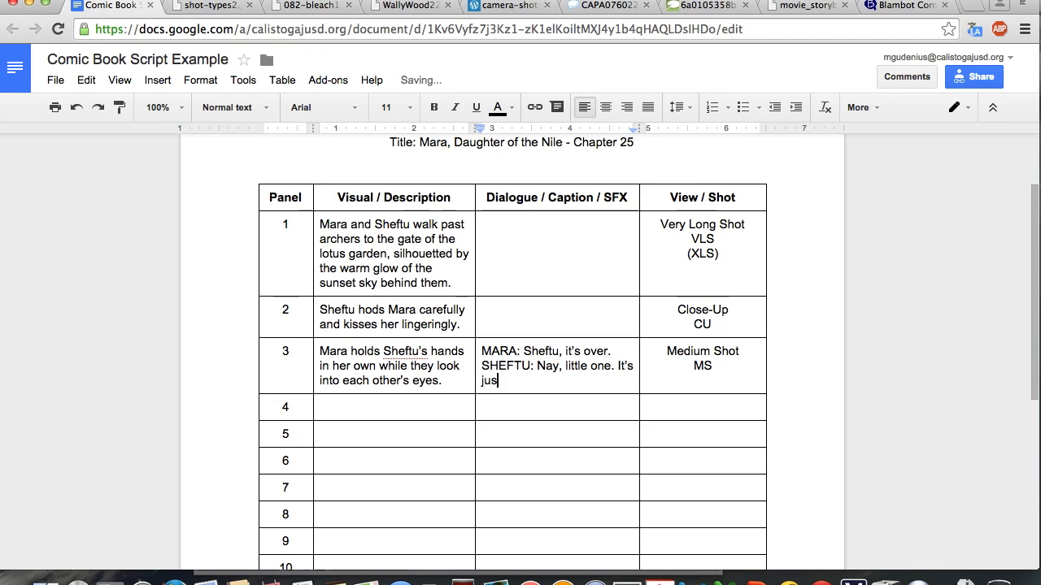
pyautogui.write('t beginning. Ma')
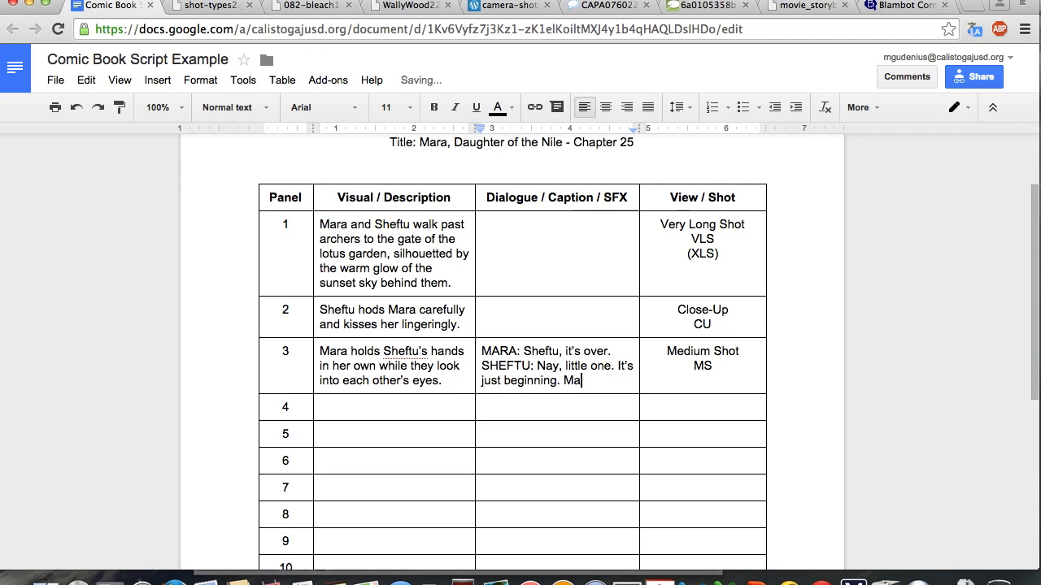
pyautogui.write('ny things are begin')
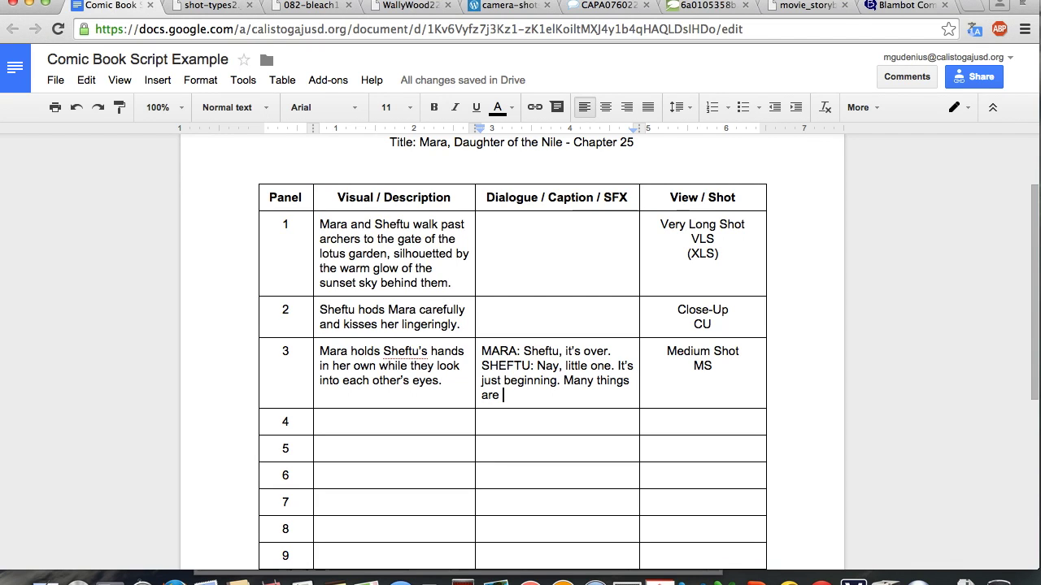
pyautogui.write('ning.')
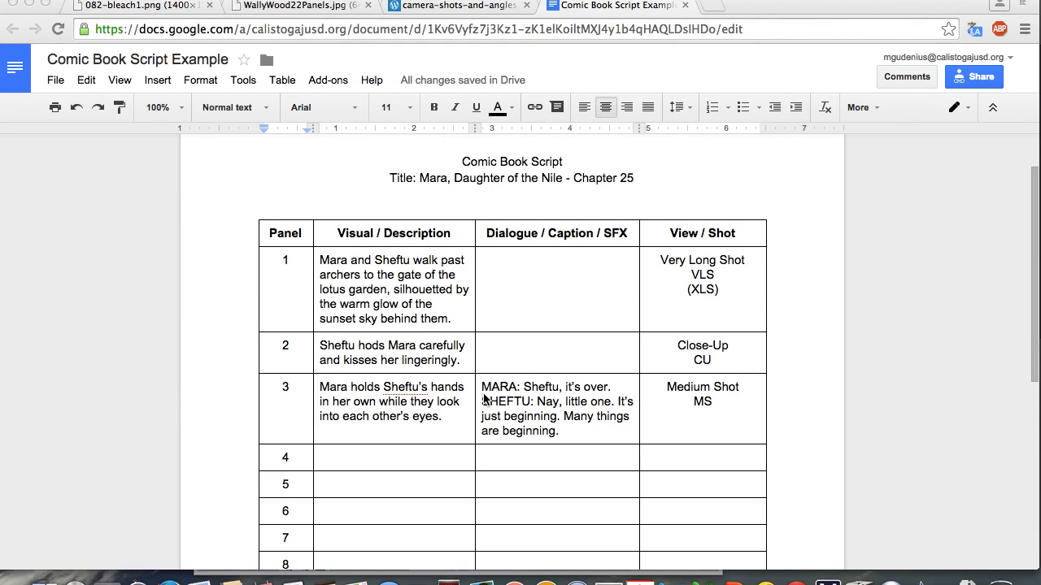
# - Try a 'CAPTION: Thebes,' line above Mara's dialogue, then remove it and the empty line
pyautogui.doubleClick(486, 388)
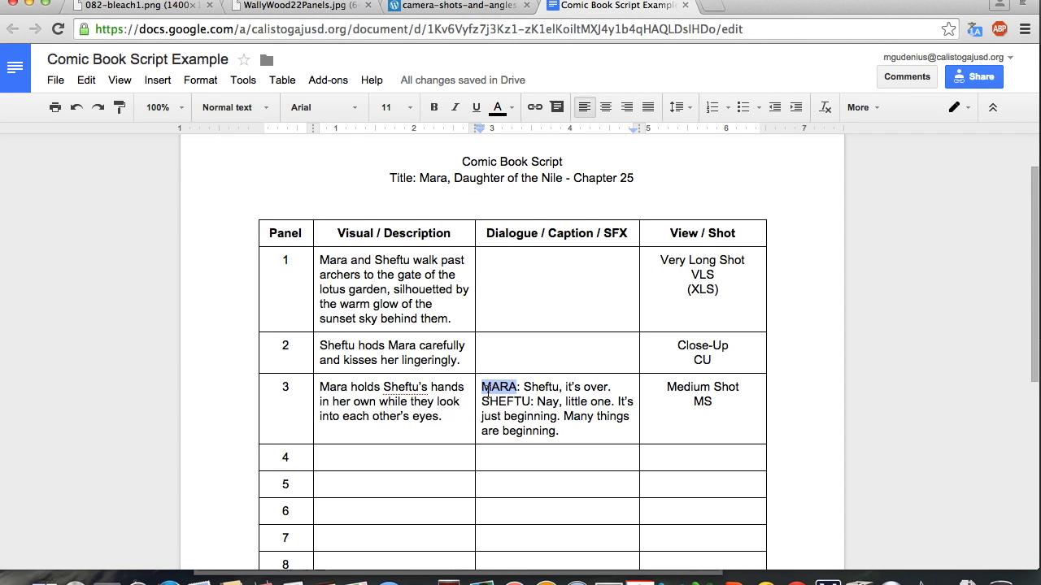
pyautogui.click(482, 389)
pyautogui.press('Return')
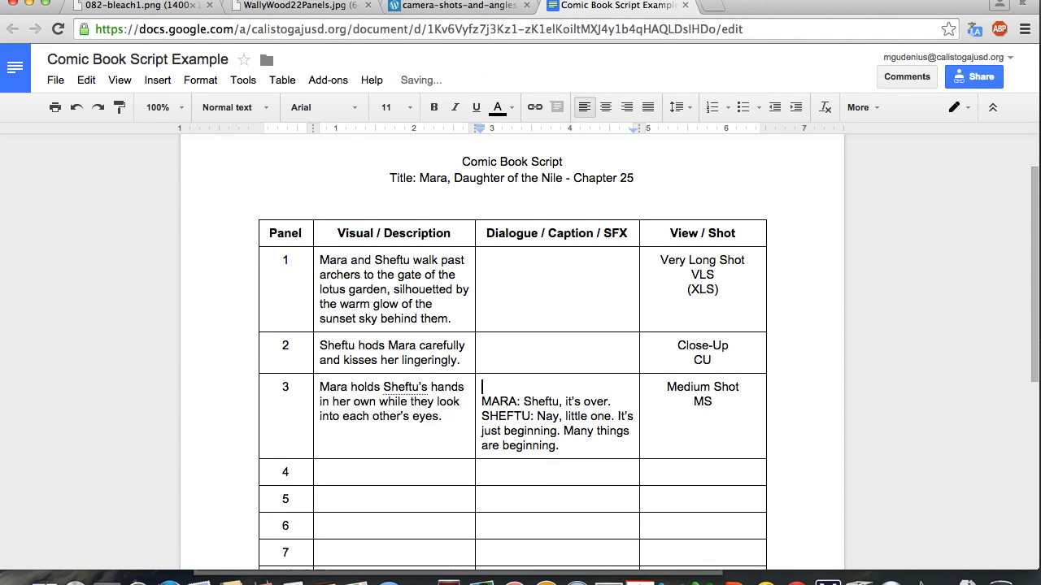
pyautogui.press('Up')
pyautogui.write('AP')
pyautogui.press('BackSpace')
pyautogui.press('BackSpace')
pyautogui.write('CAPTION: ')
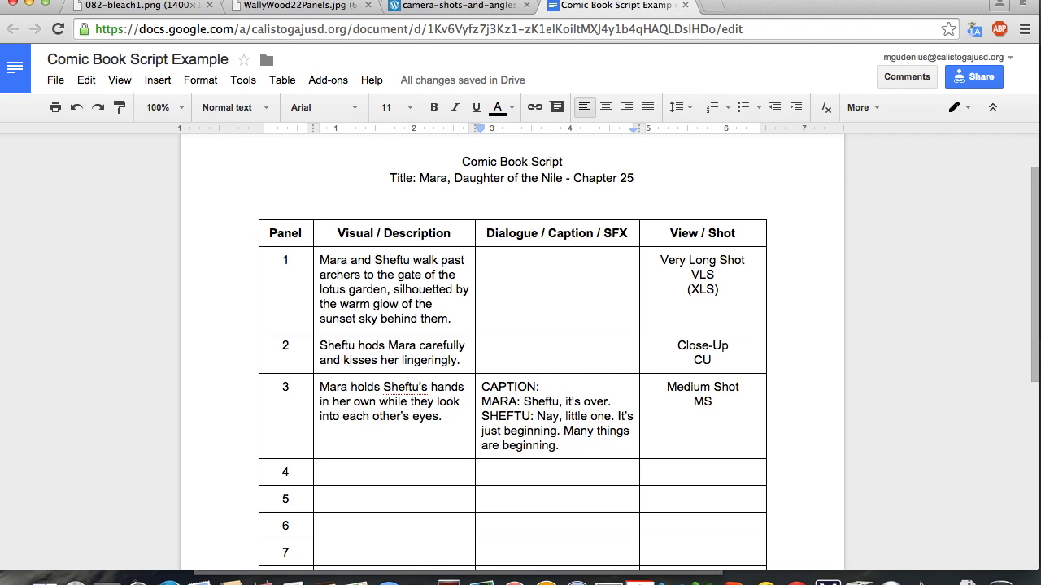
pyautogui.write('Thebes,')
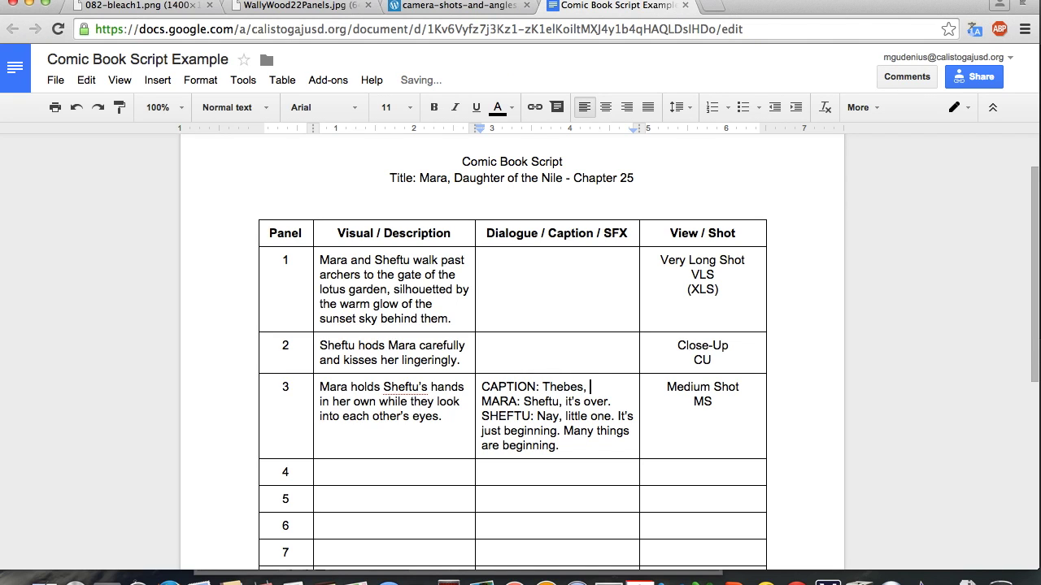
pyautogui.press('BackSpace')
pyautogui.press('BackSpace')
pyautogui.press('BackSpace')
pyautogui.press('BackSpace')
pyautogui.press('BackSpace')
pyautogui.press('BackSpace')
pyautogui.press('BackSpace')
pyautogui.press('BackSpace')
pyautogui.press('BackSpace')
pyautogui.press('BackSpace')
pyautogui.press('BackSpace')
pyautogui.press('BackSpace')
pyautogui.press('BackSpace')
pyautogui.press('BackSpace')
pyautogui.press('BackSpace')
pyautogui.press('BackSpace')
pyautogui.press('BackSpace')
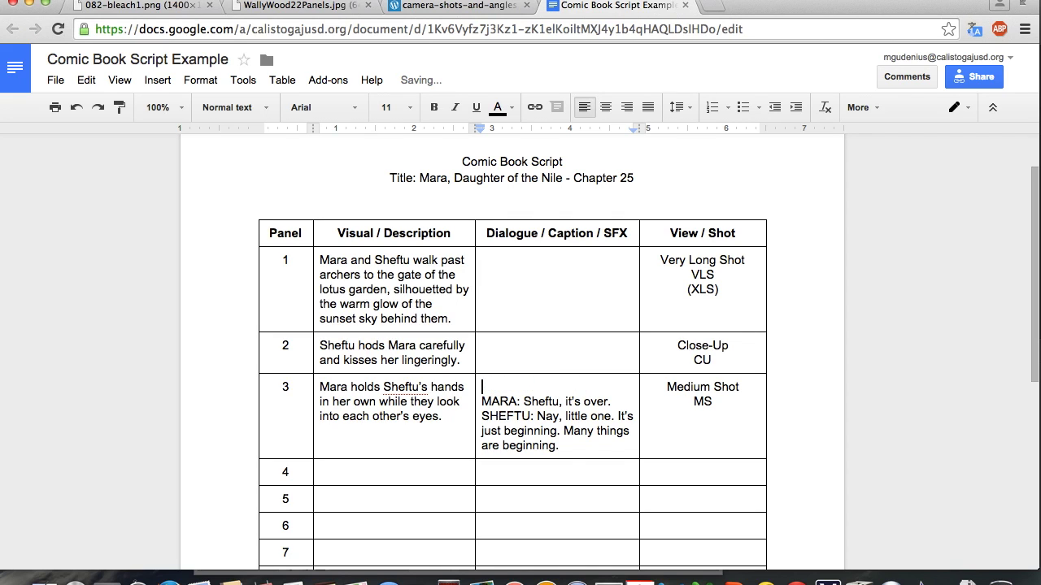
pyautogui.press('Delete')
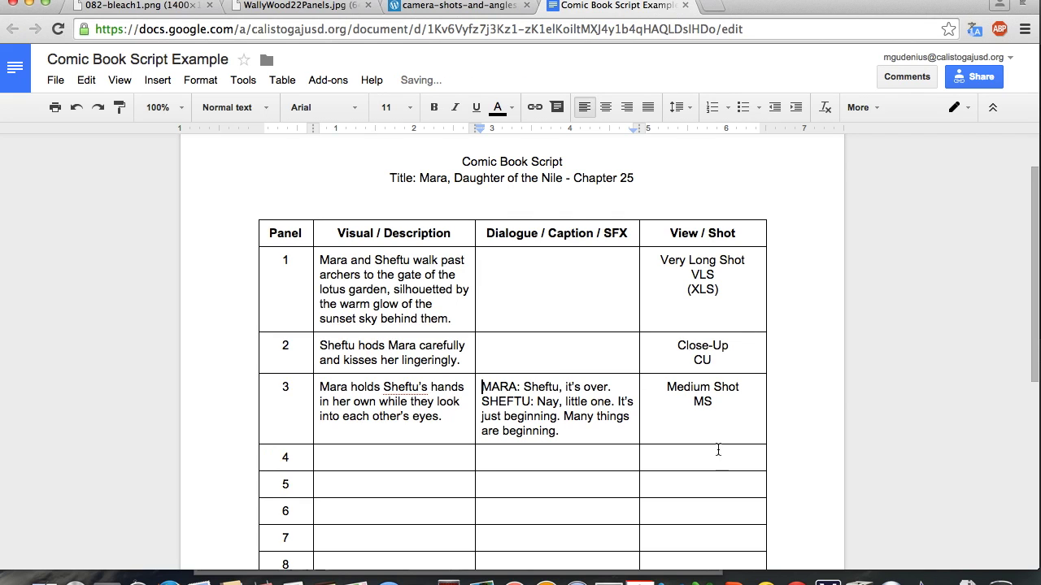
# - Add an 'SFX: Whoosh' line below Sheftu's reply and scroll down the script table
pyautogui.press('Return')
pyautogui.press('Return')
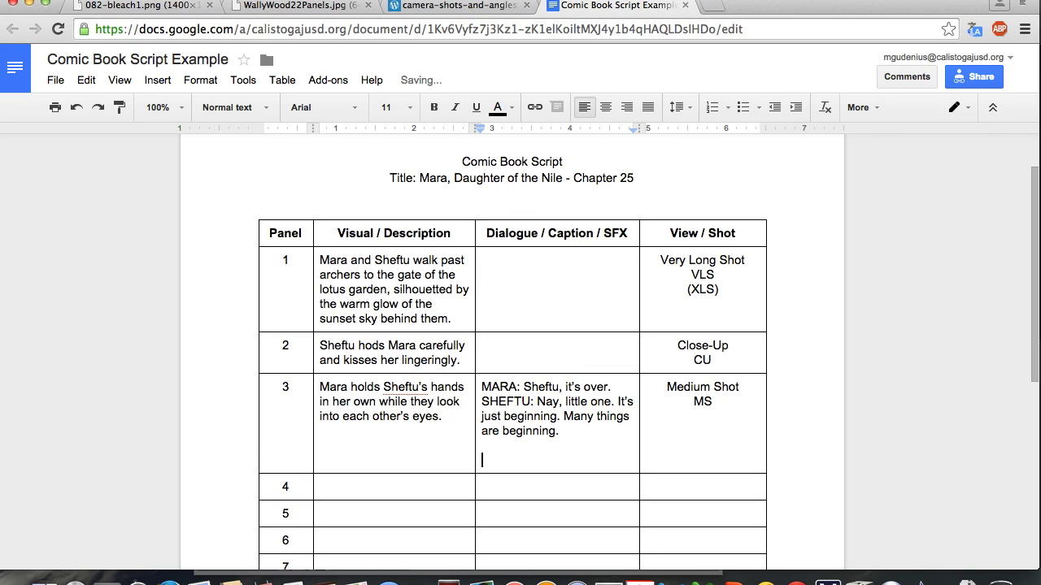
pyautogui.write('SFX: ')
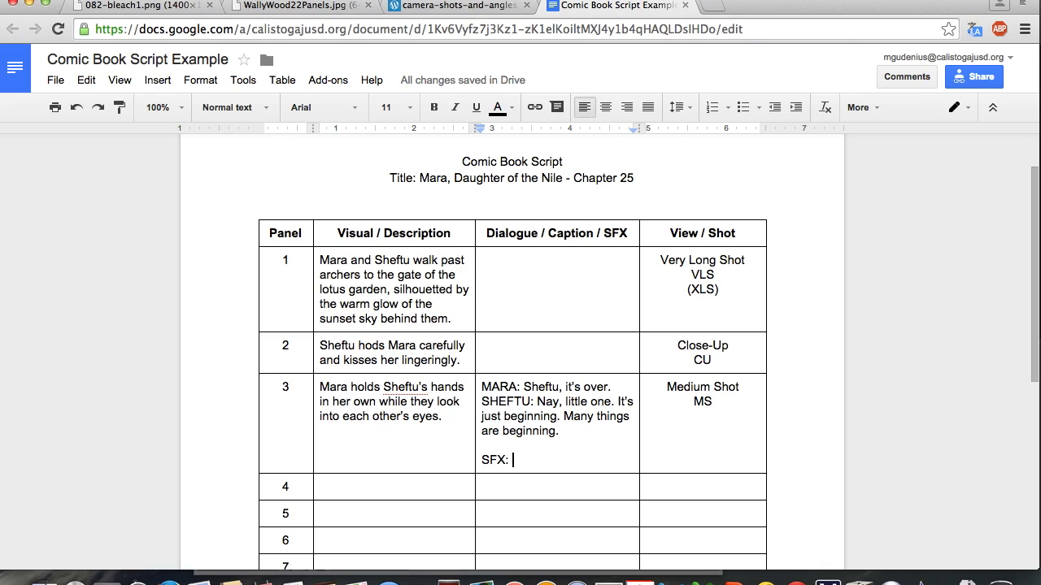
pyautogui.write('Whoosh')
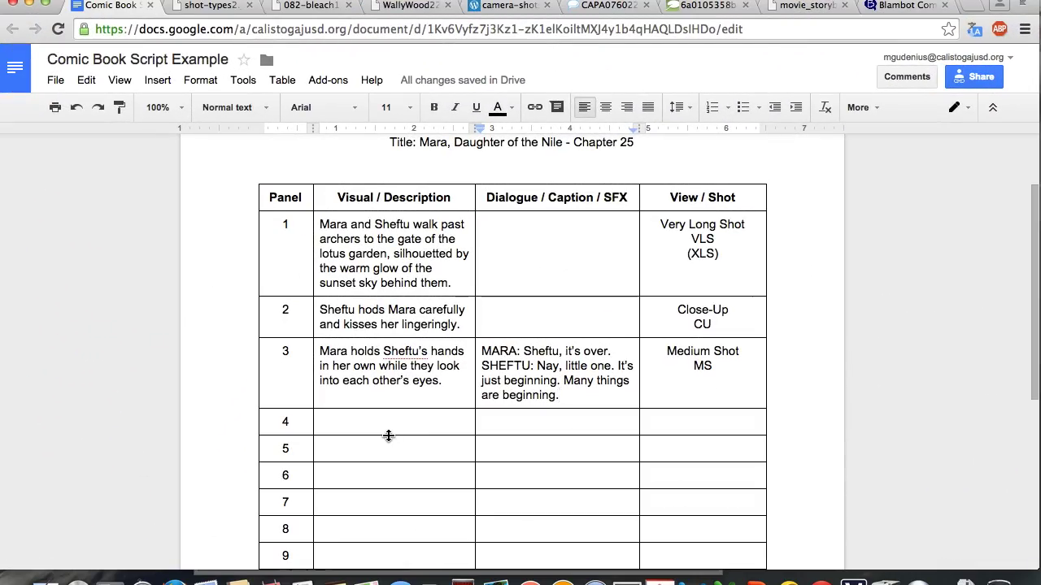
pyautogui.scroll(-1, 375, 435)
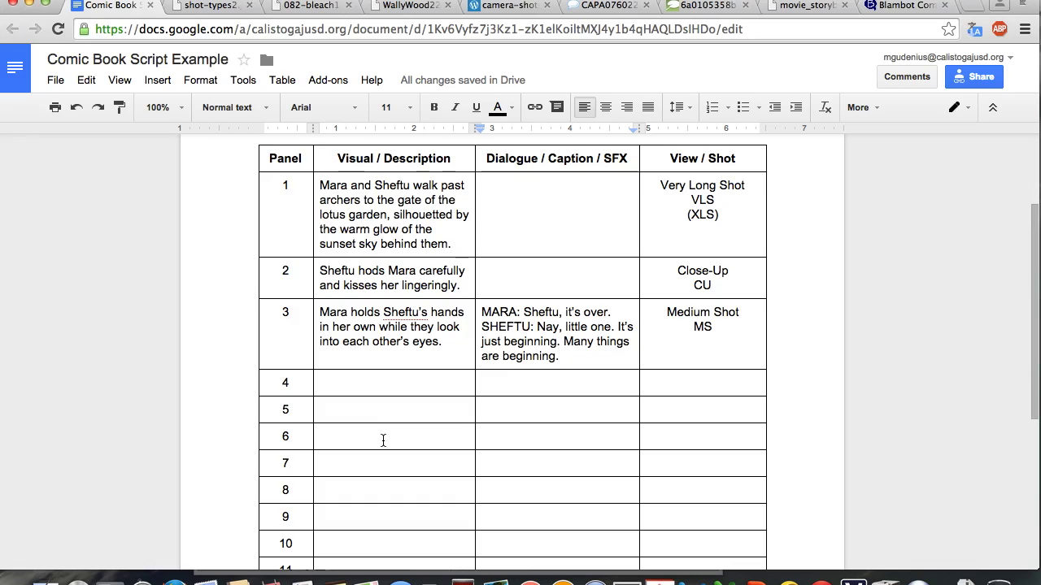
pyautogui.scroll(-1, 383, 438)
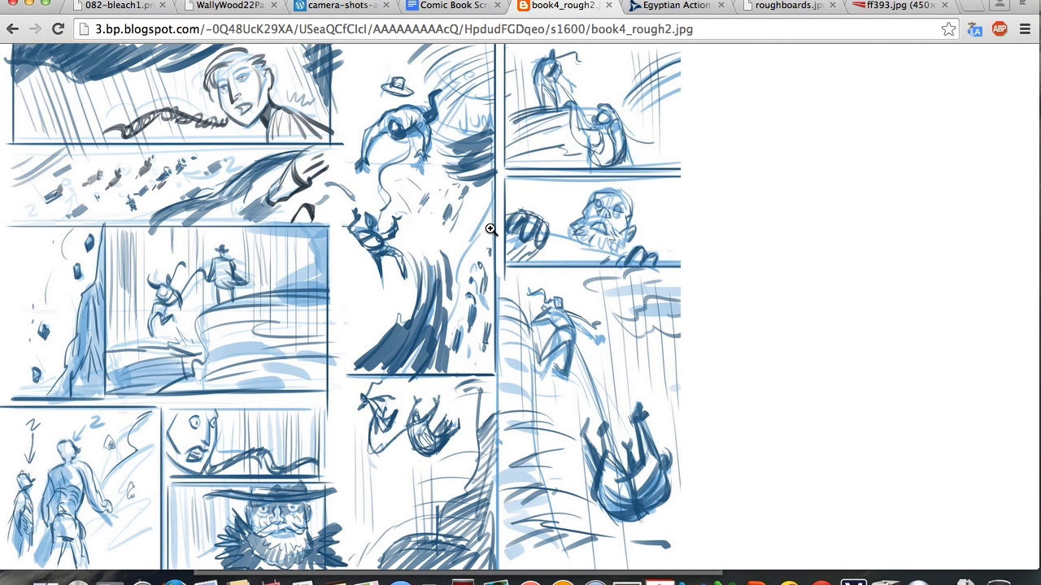
# - Look at the Egyptian Action for V3 product page, then bring up Manga Studio's canvas
pyautogui.click(670, 5)
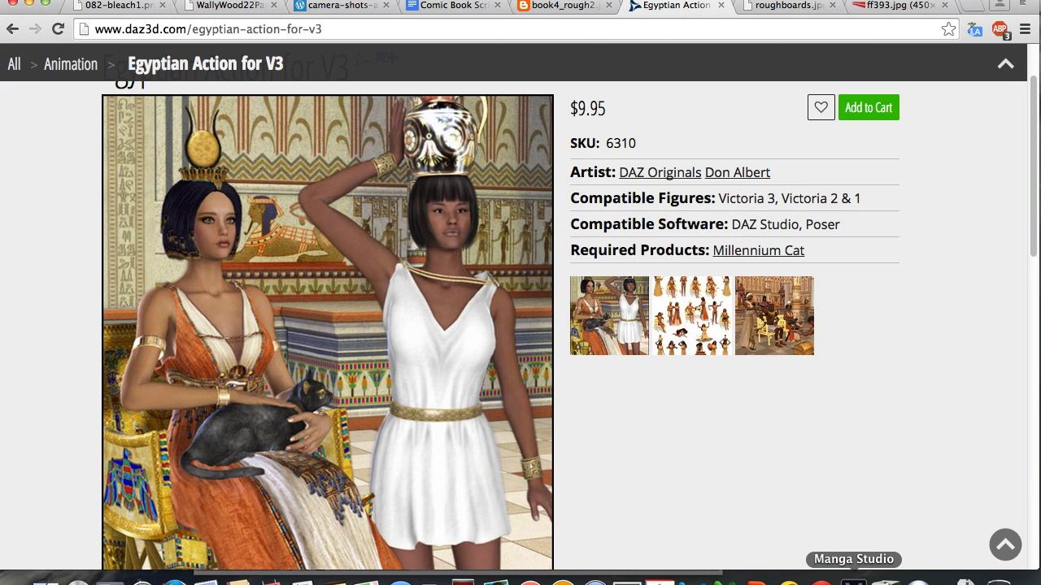
pyautogui.click(853, 579)
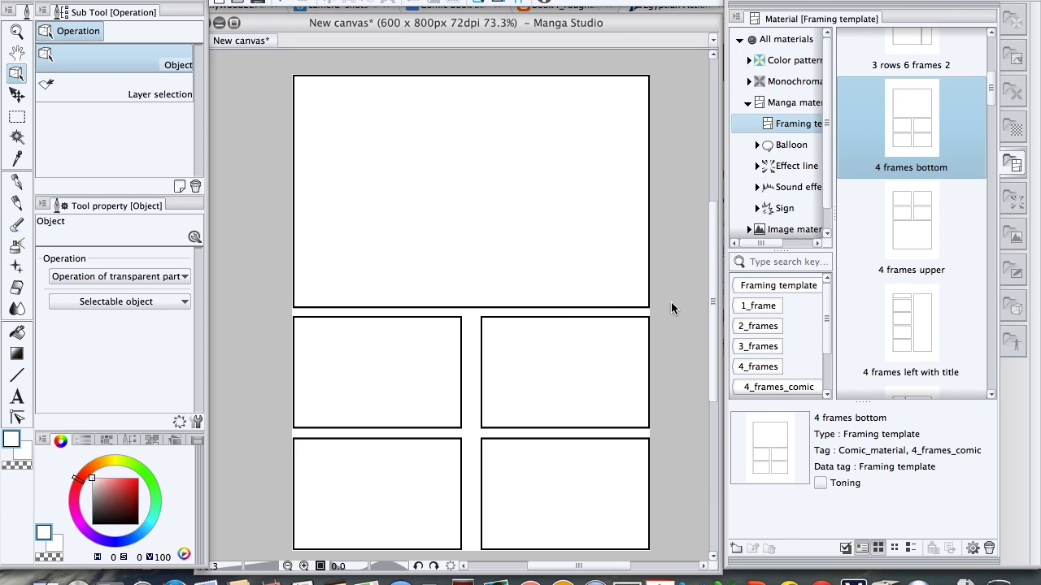
# - Undo the four-frame template, then preview and undo '3 rows 4 frames 2' and '4 frames 2 strips with titles'
pyautogui.hotkey('ctrl', 'z')
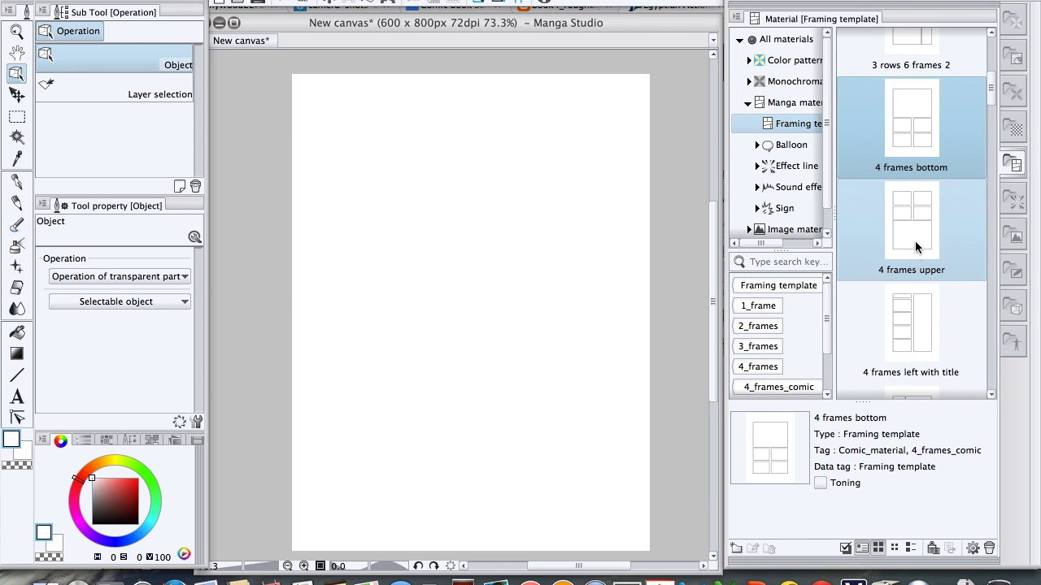
pyautogui.scroll(-10, 891, 298)
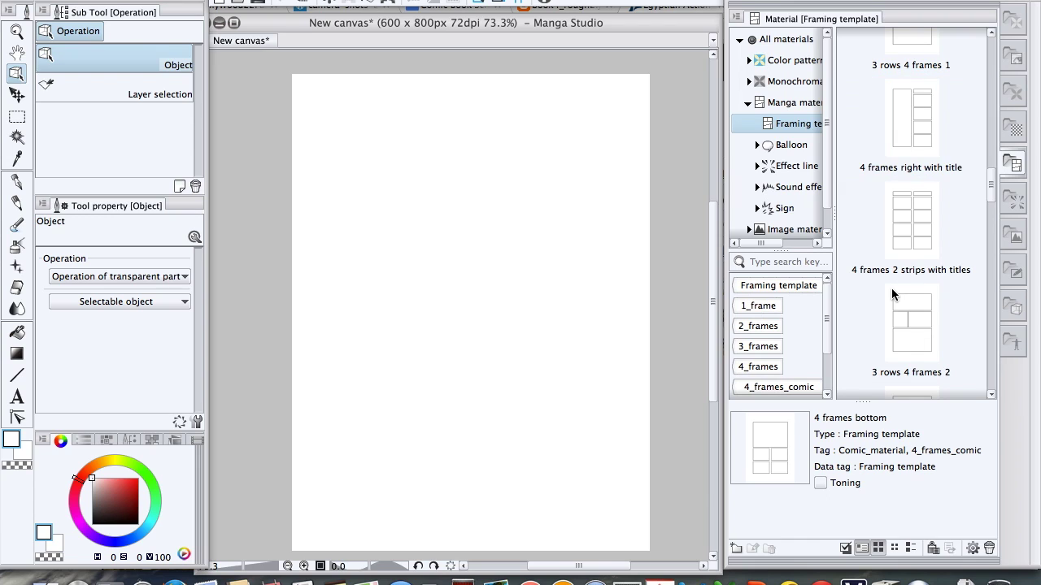
pyautogui.moveTo(908, 316); pyautogui.dragTo(434, 122)
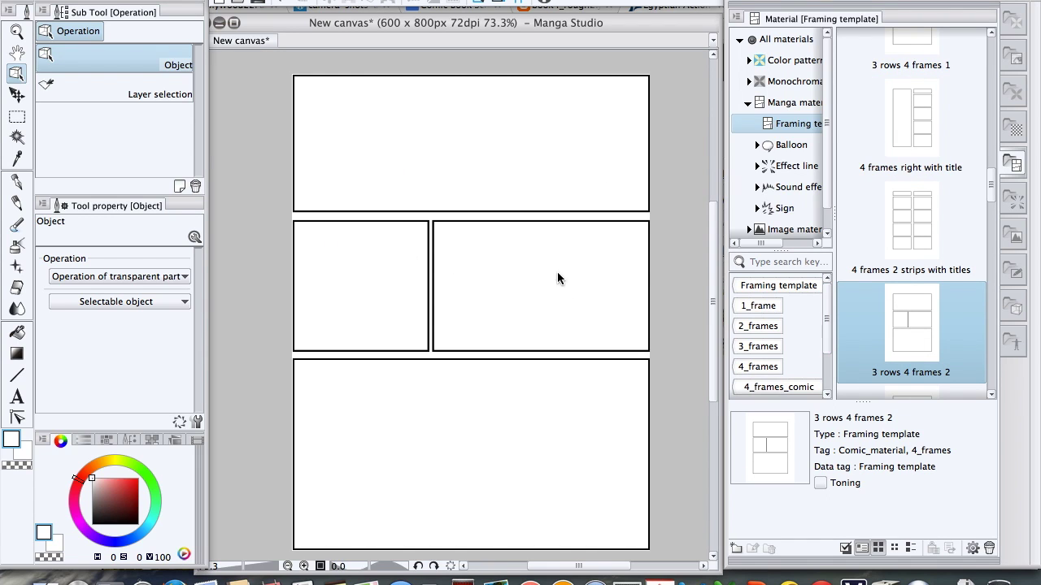
pyautogui.press('super+z')
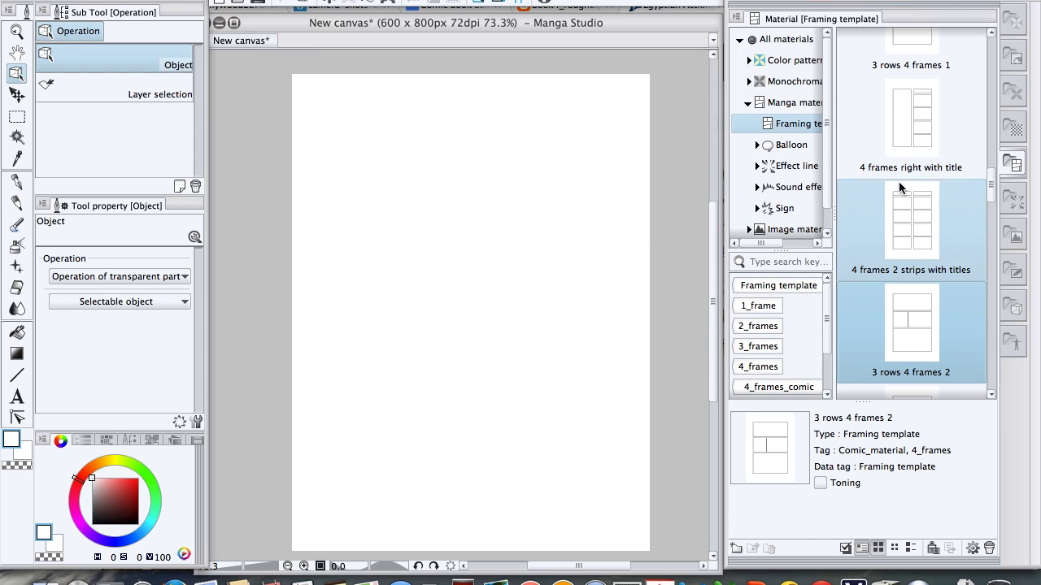
pyautogui.moveTo(898, 182); pyautogui.dragTo(501, 223)
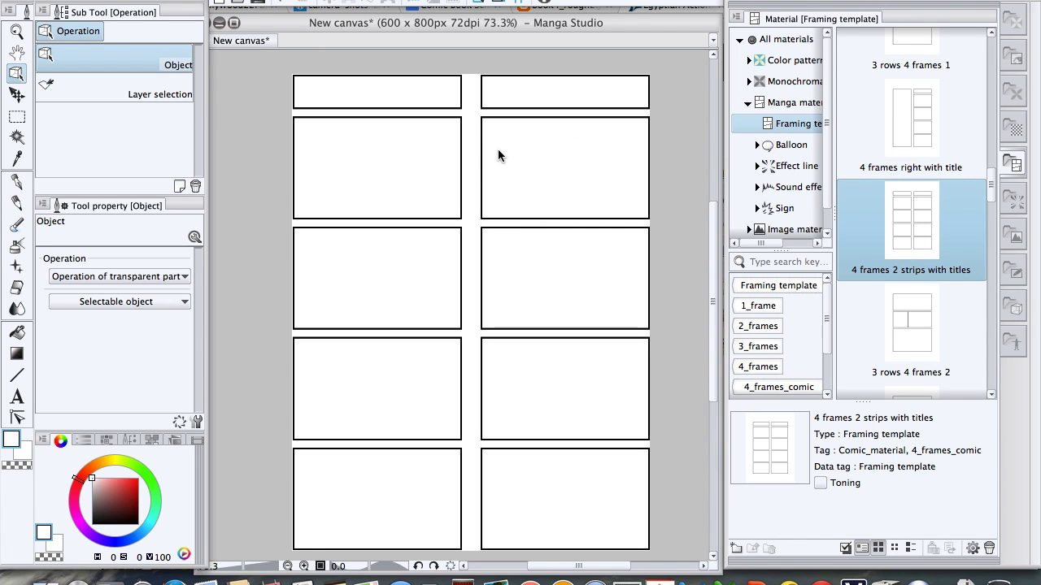
pyautogui.press('super+z')
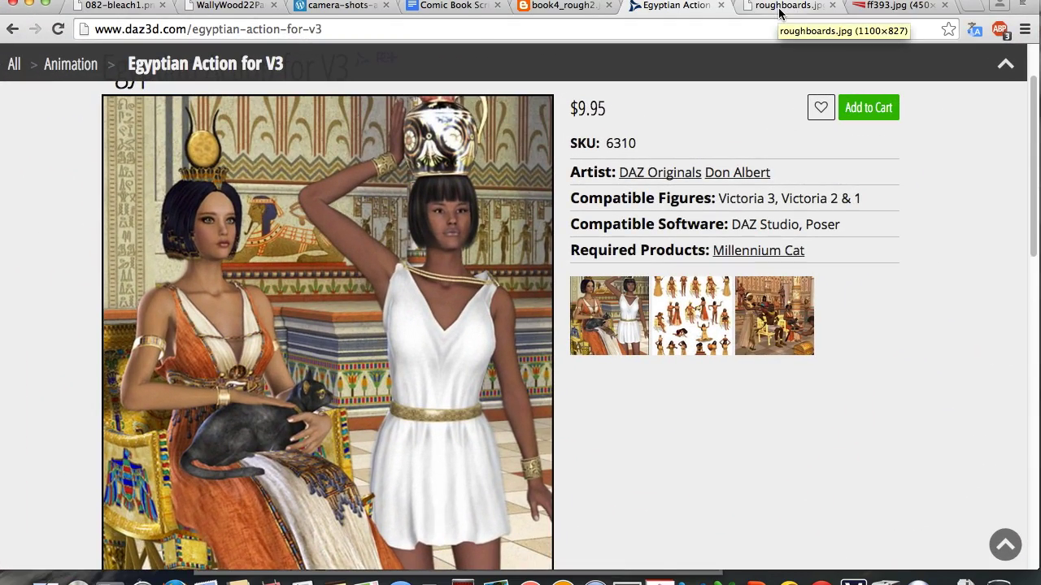
# - View the roughboards.jpg storyboard sketch, then the ff393.jpg colour comic page
pyautogui.click(778, 6)
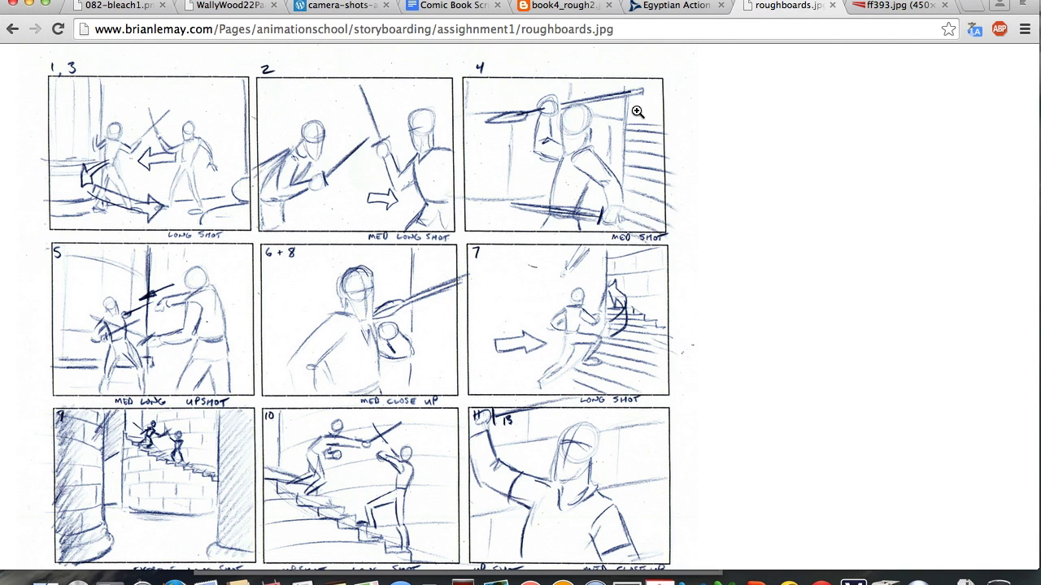
pyautogui.click(883, 9)
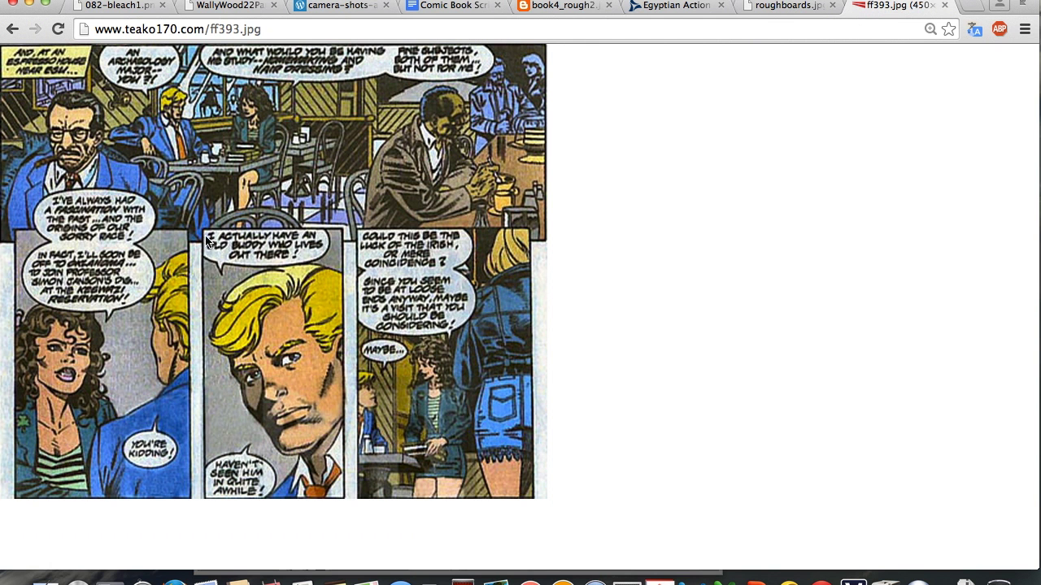